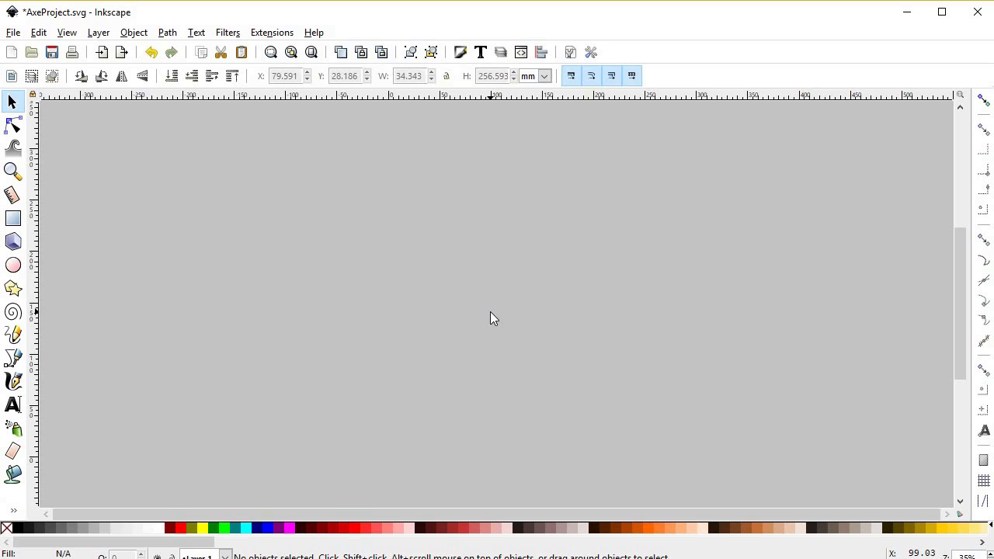
Step: Draw a tall, narrow rectangle about 23 by 255 mm and fill it with 50% gray
click(12, 219)
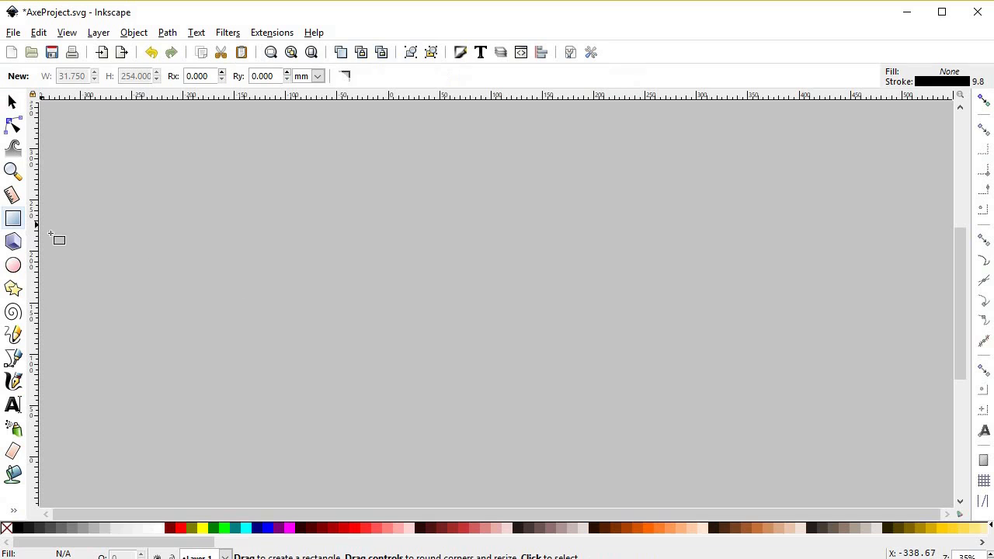
drag(487, 194, 513, 456)
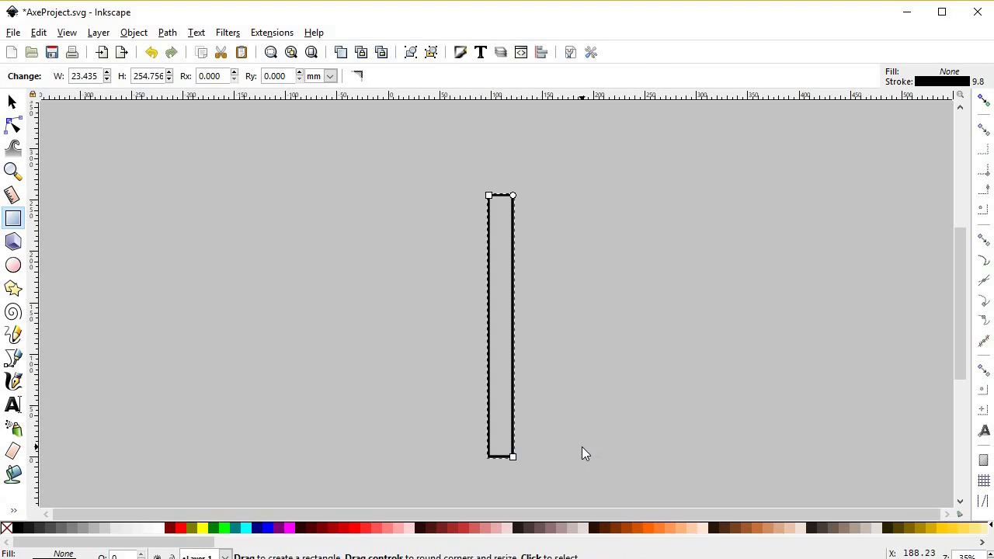
key(s)
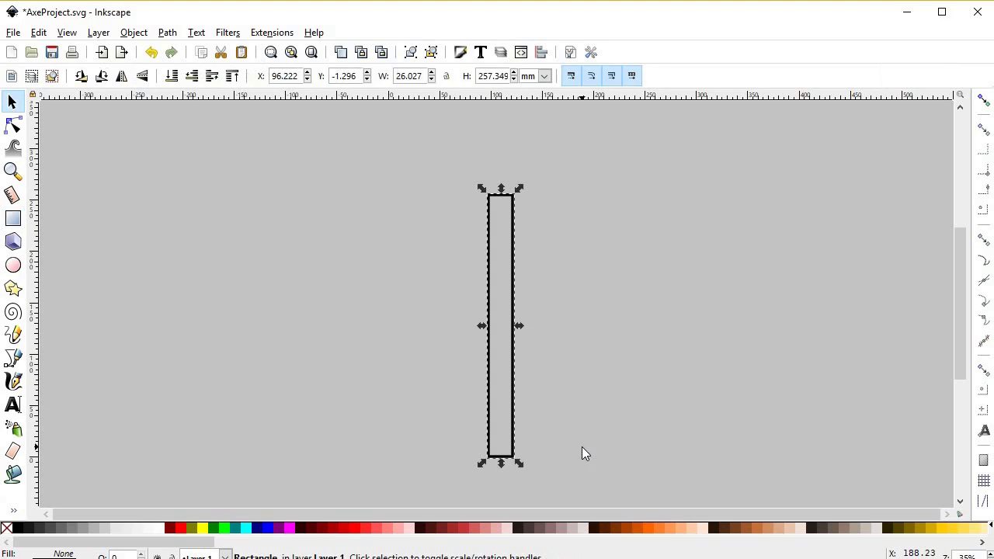
click(97, 529)
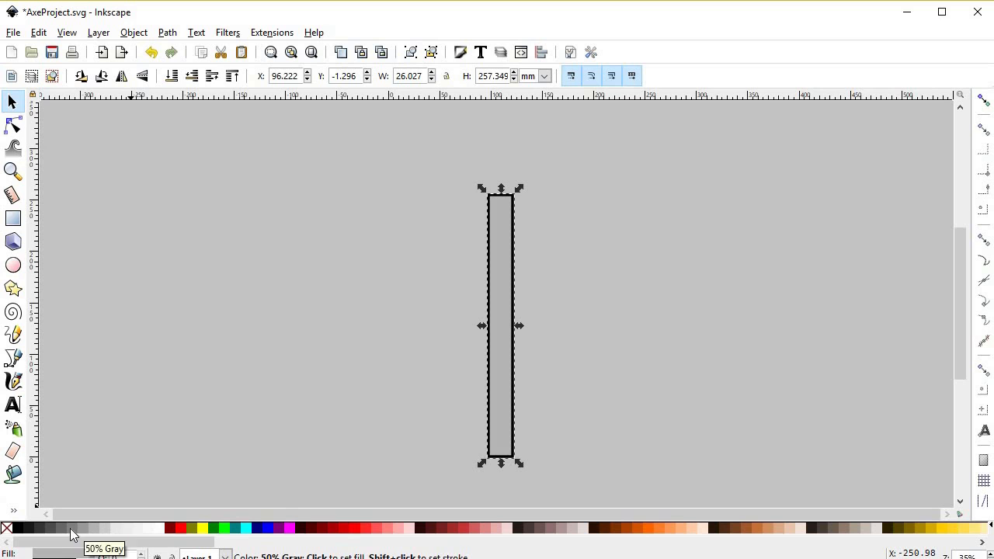
click(76, 530)
click(544, 371)
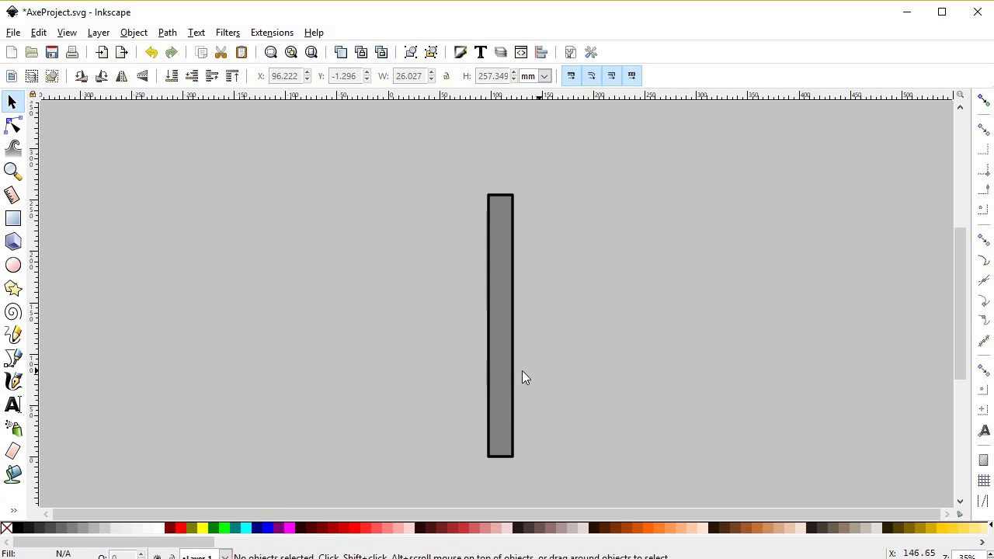
Step: Duplicate the shaft rectangle, shorten the copy to about 123 mm over its upper half and widen it to about 37 mm around its centre
key(shift+Tab)
click(527, 391)
key(shift+Tab)
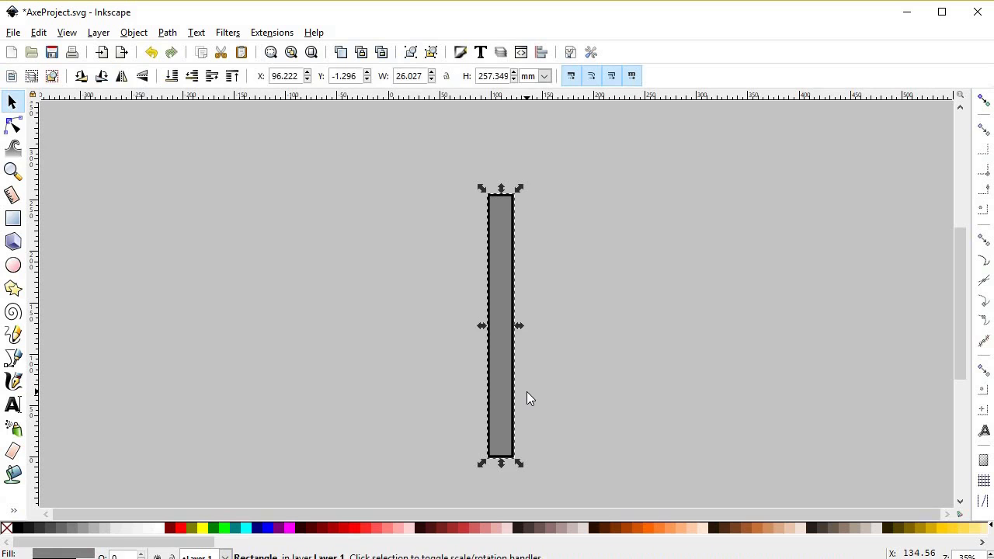
click(506, 287)
drag(505, 284, 503, 322)
click(503, 322)
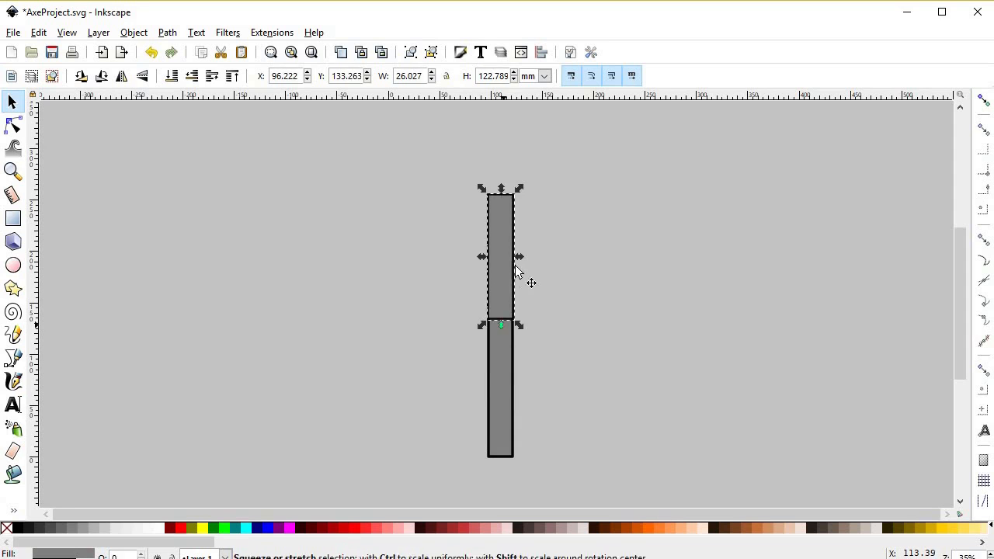
drag(517, 259, 521, 257)
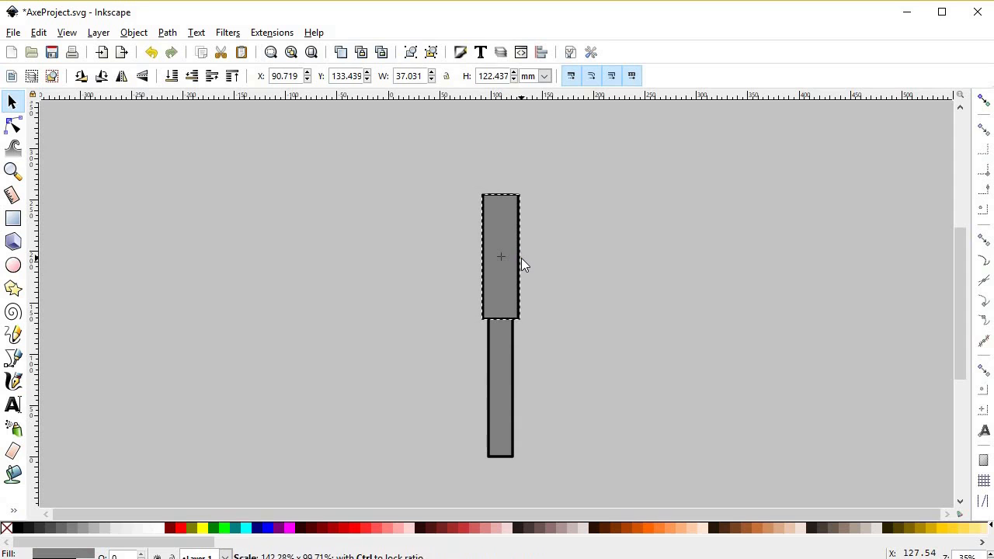
click(511, 385)
click(535, 391)
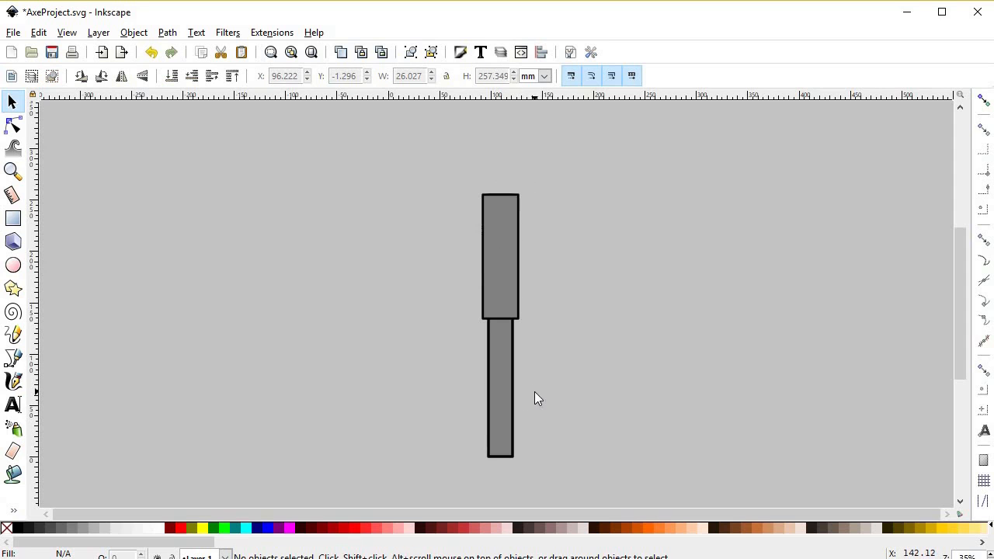
Step: Duplicate the wide upper rectangle and squash the copy into a crossbar about 52 by 11 mm across its middle
click(500, 241)
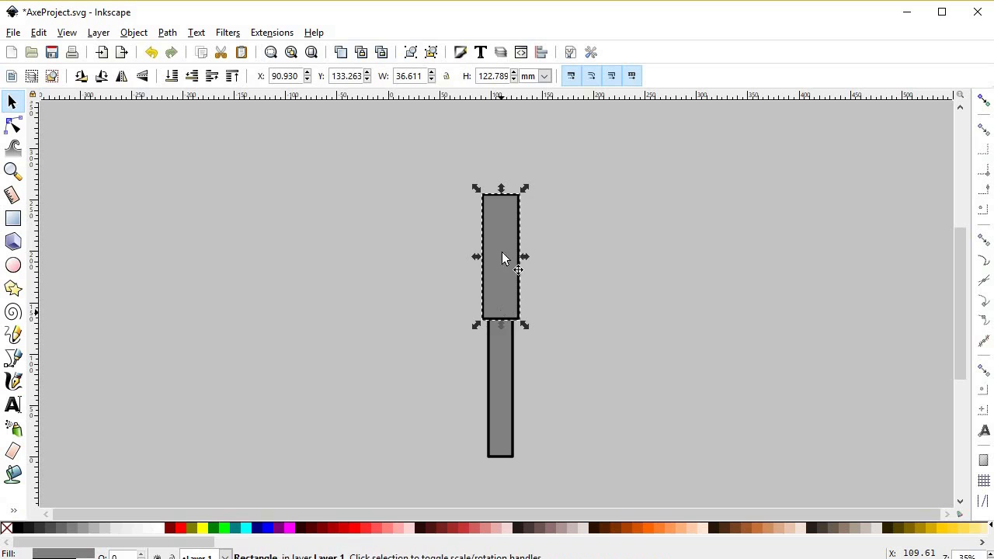
drag(505, 188, 531, 256)
click(531, 256)
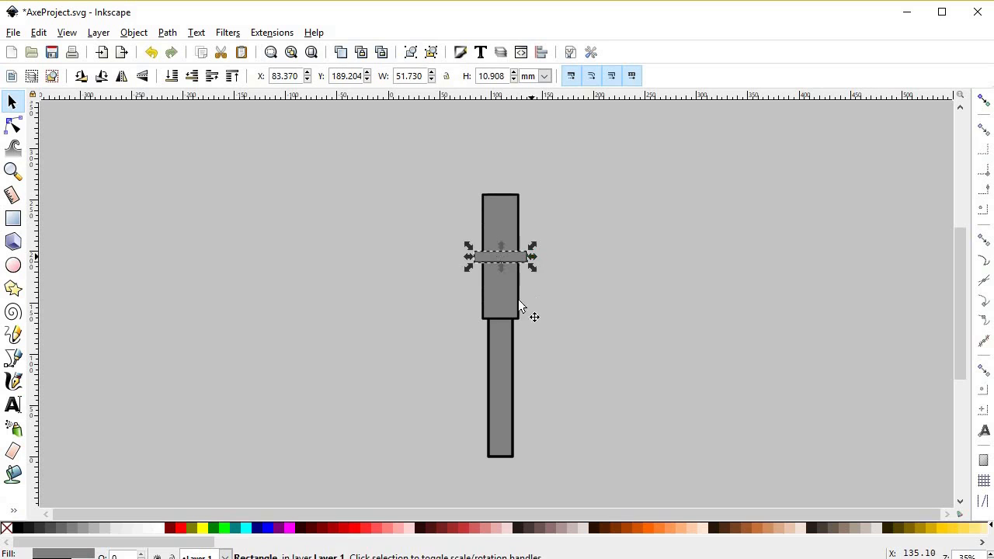
click(541, 331)
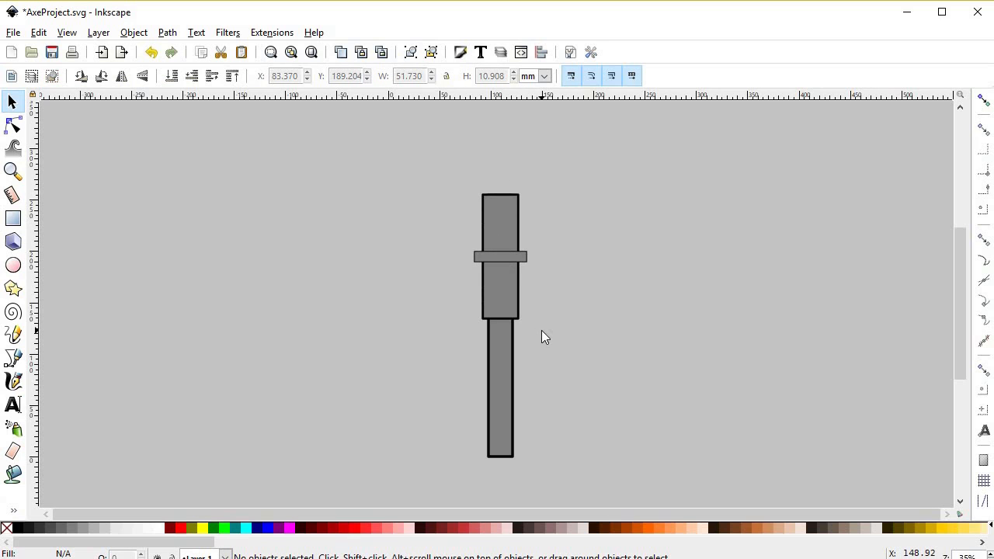
Step: Enlarge the crossbar to about 65 by 14 mm and paste the other rectangles' thicker outline style onto it
click(524, 263)
alt+click(512, 262)
click(518, 264)
scroll(524, 266, up, 2)
drag(535, 251, 549, 250)
drag(484, 236, 487, 231)
key(ctrl+shift+v)
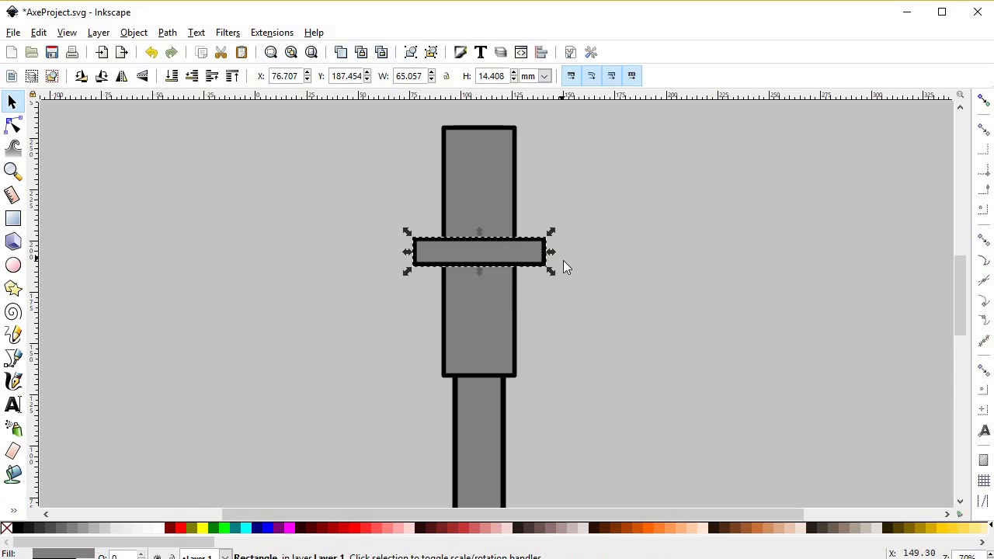
click(548, 298)
scroll(548, 298, down, 1)
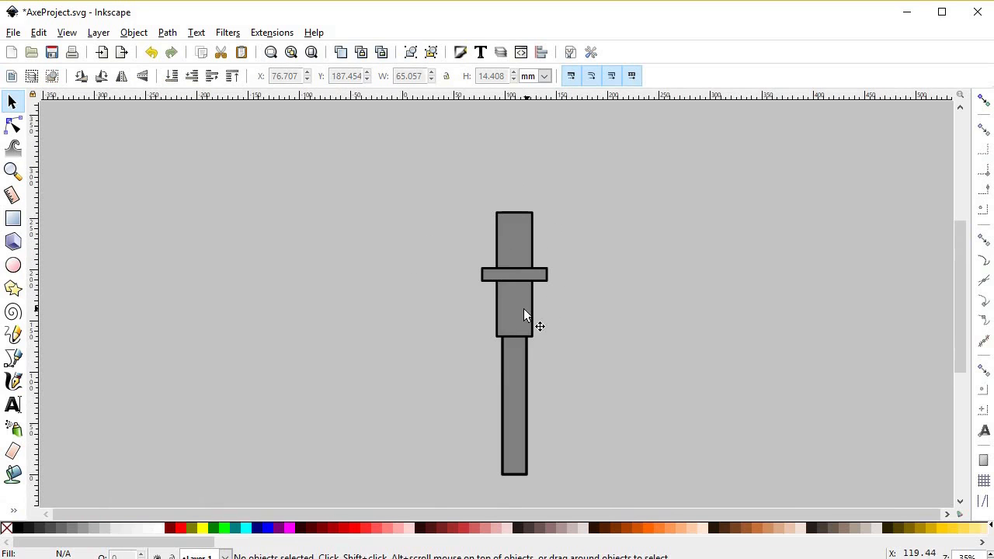
Step: Duplicate the crossbar and reshape the copy into a block about 54 by 35 mm just above it
click(519, 267)
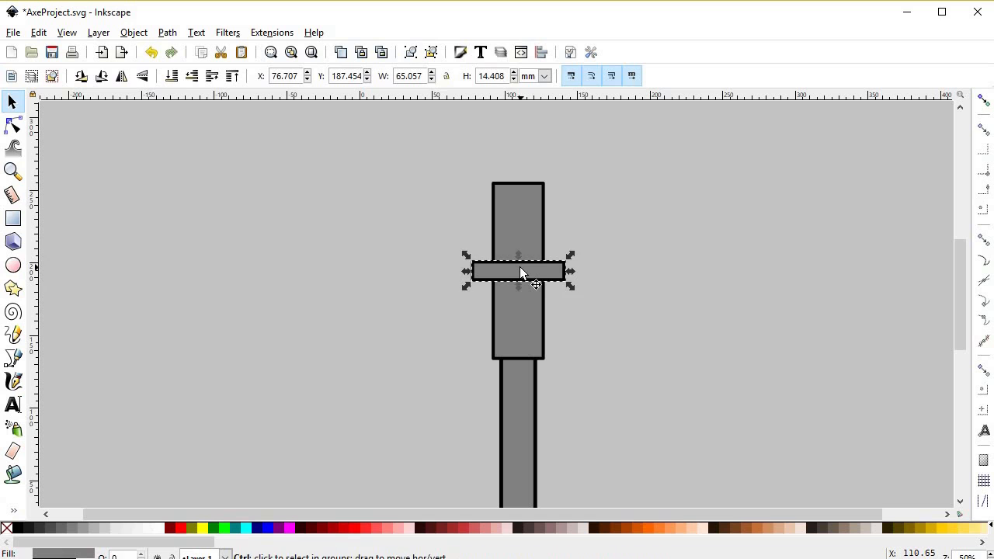
drag(517, 256, 559, 242)
click(607, 360)
scroll(572, 363, down, 2)
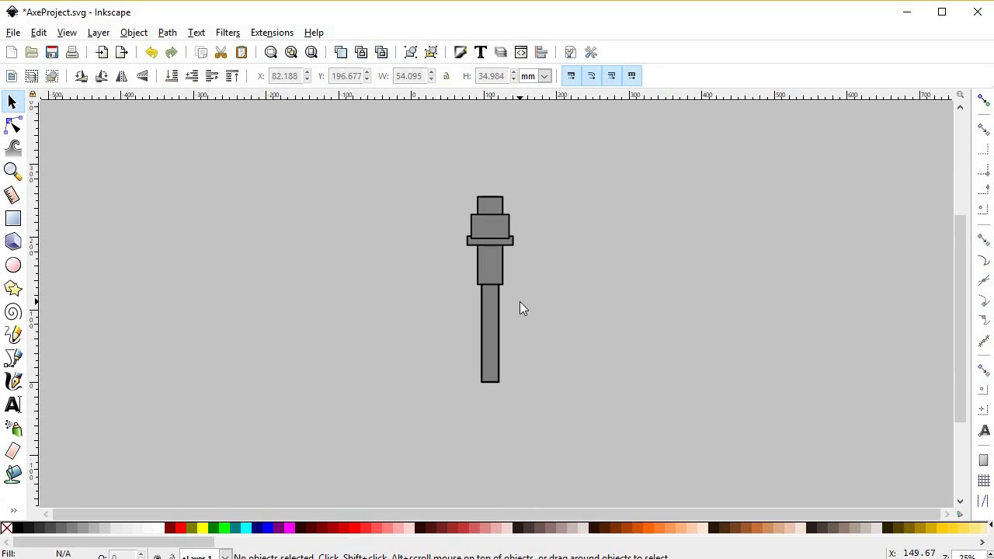
Step: Lower the block above the crossbar one level in the stacking order so it sits behind the crossbar
drag(527, 342, 514, 259)
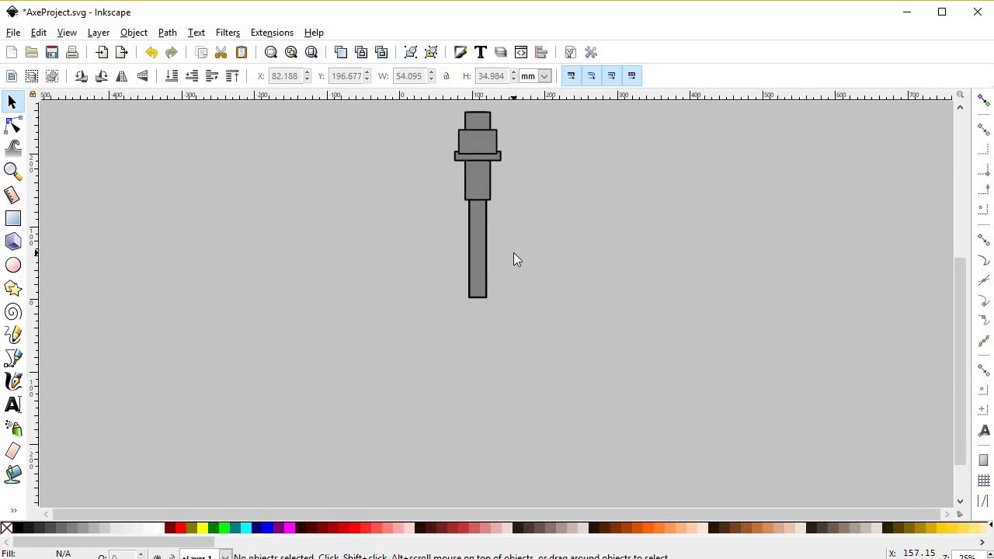
click(466, 157)
click(192, 77)
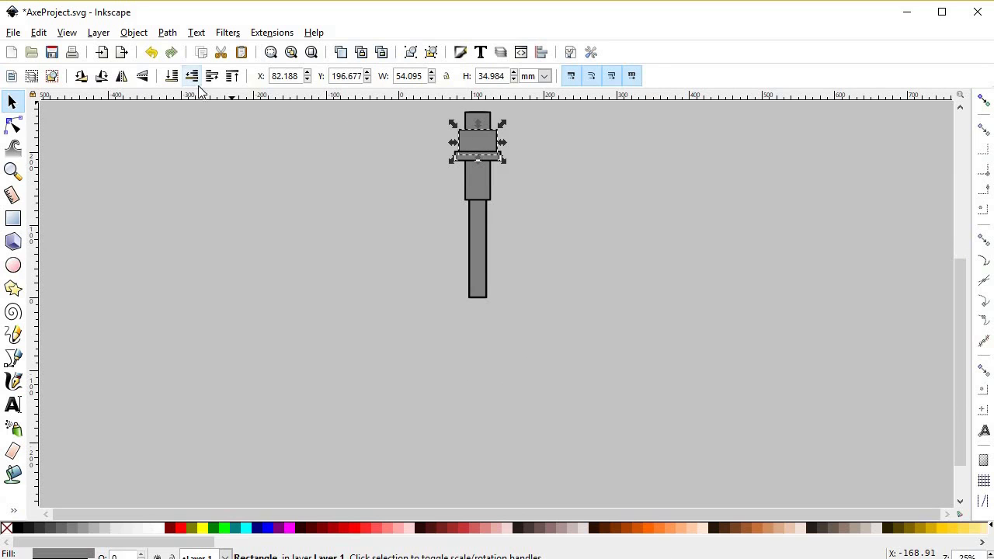
click(519, 232)
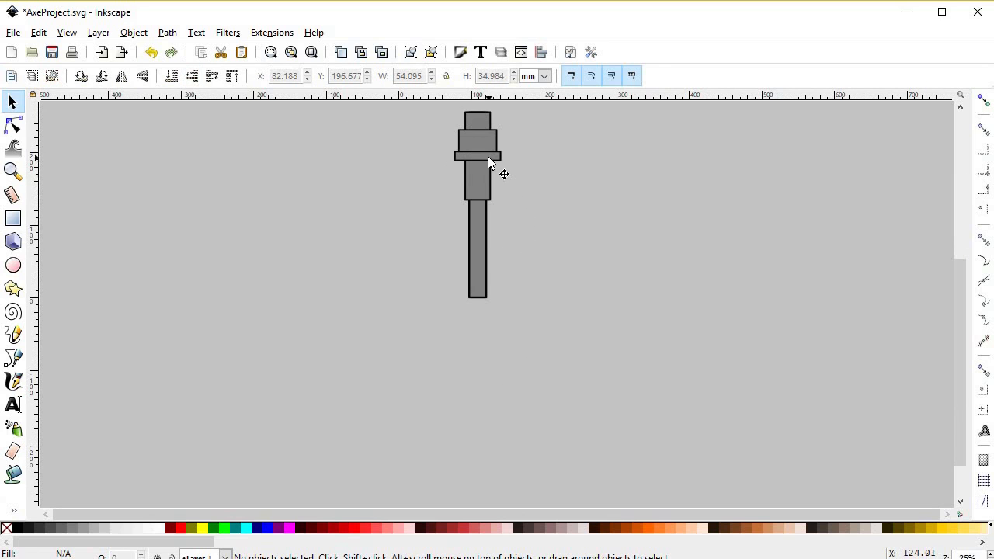
Step: Duplicate the long shaft rectangle and shrink the copy to a band about 12.5 mm tall at the shaft's lower end
click(485, 136)
scroll(485, 219, up, 2)
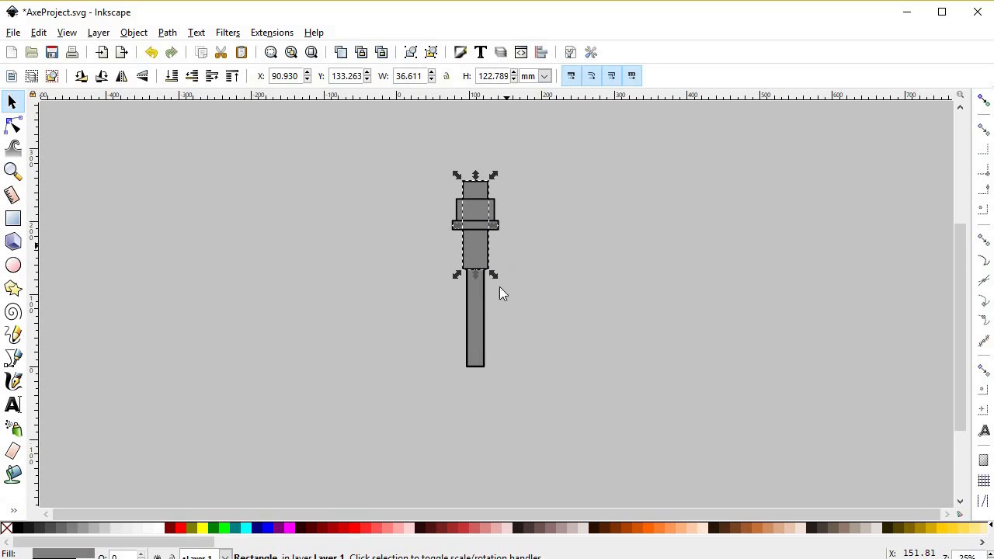
click(486, 330)
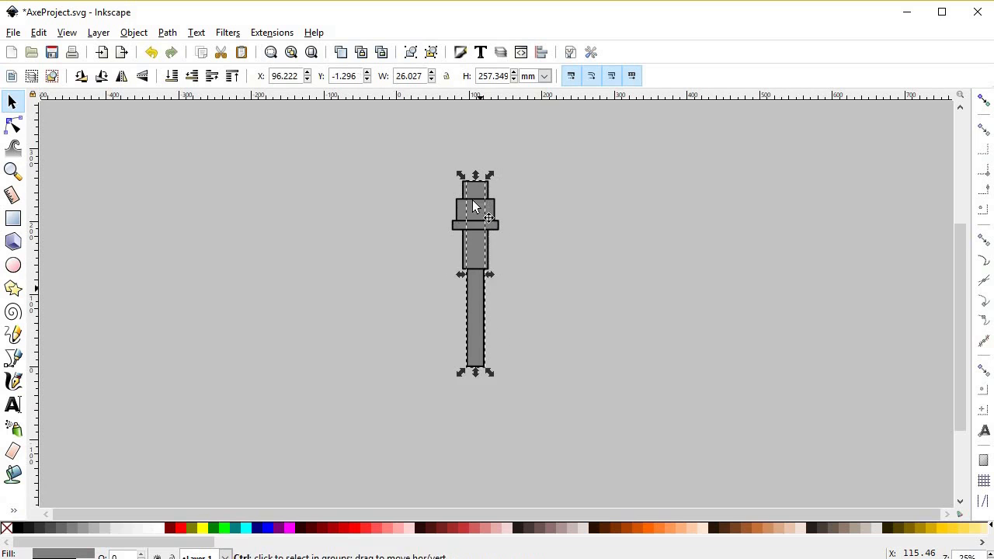
drag(475, 174, 478, 351)
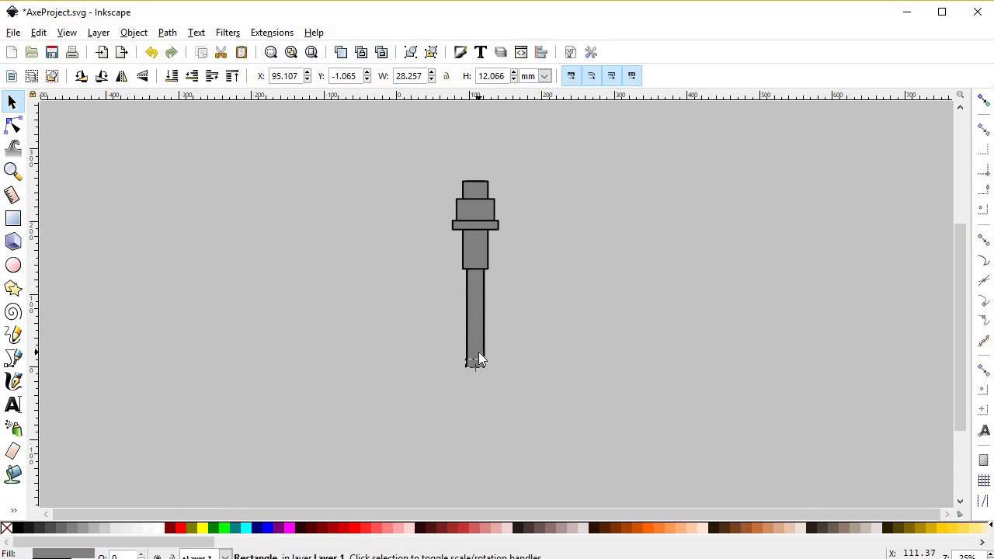
scroll(477, 370, up, 3)
scroll(479, 364, up, 2)
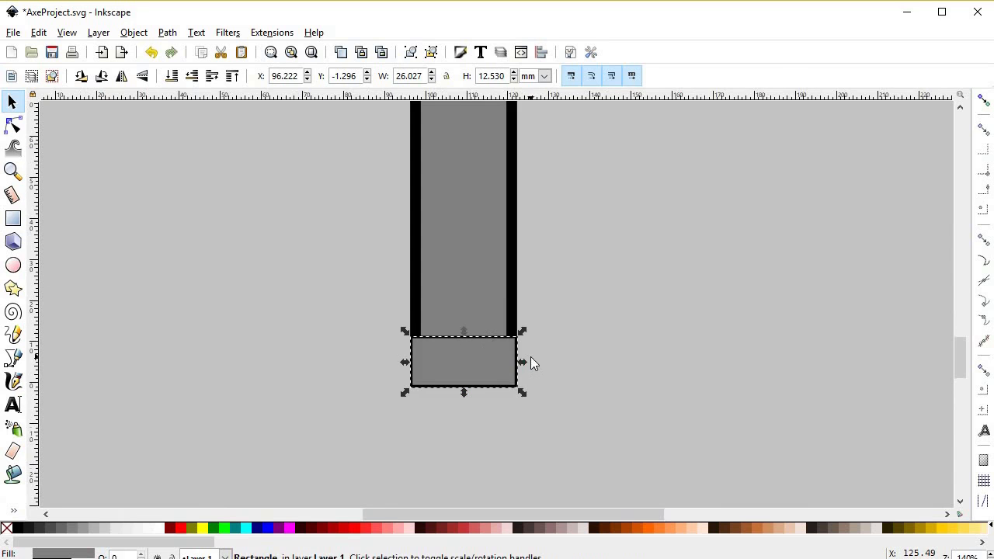
Step: Paste the thick outline style onto the base band and enlarge it to about 40 by 14 mm
key(ctrl+shift+v)
drag(527, 364, 551, 362)
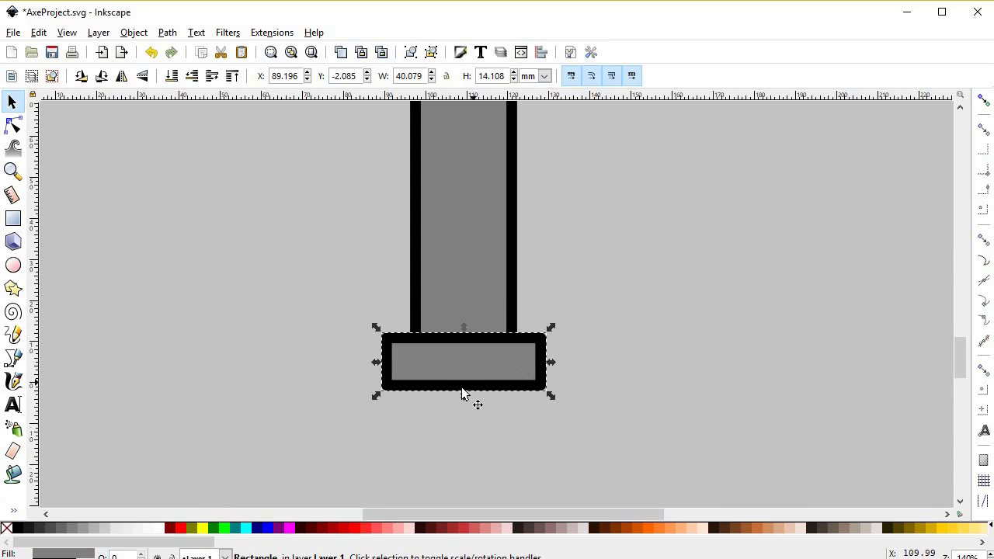
drag(465, 399, 465, 399)
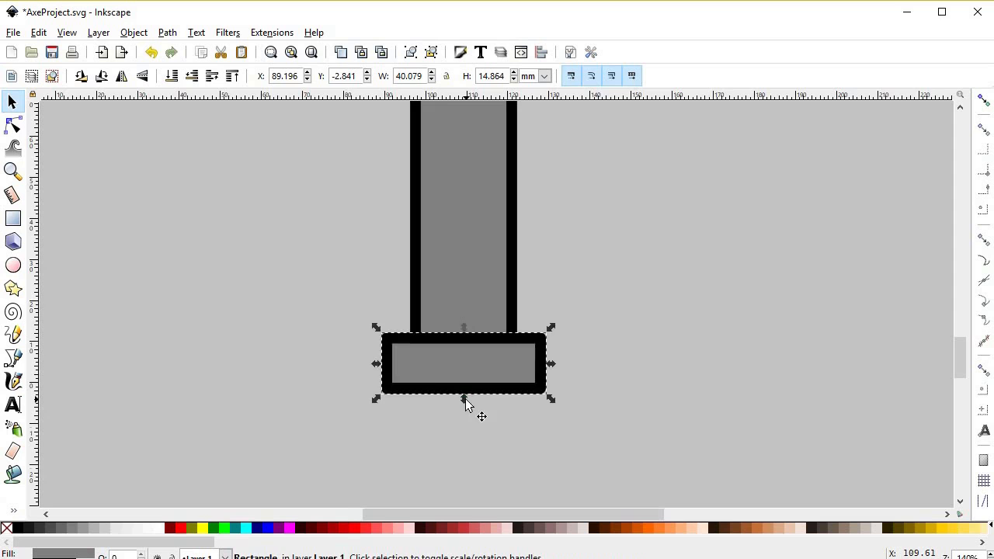
scroll(465, 400, down, 2)
scroll(470, 389, down, 1)
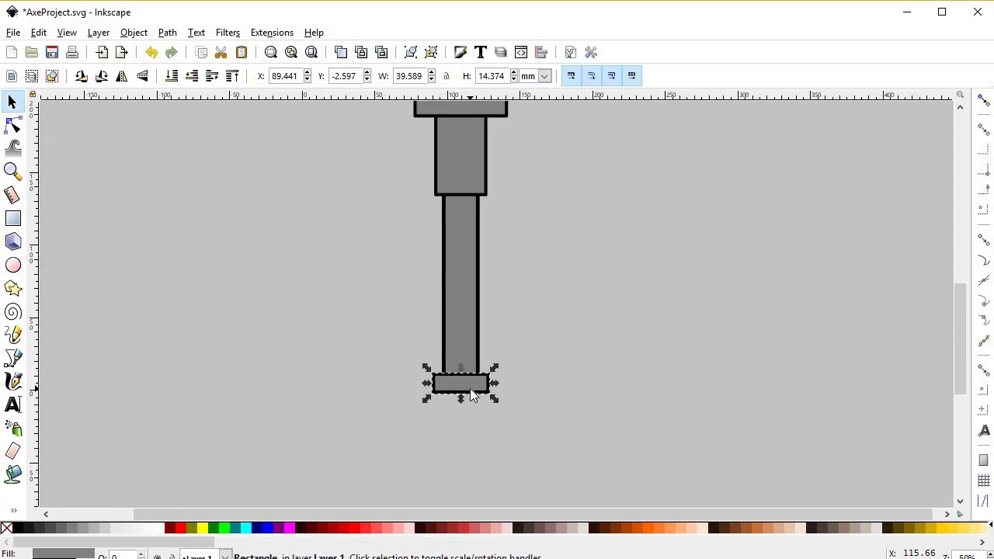
Step: Duplicate the base band, place the copy below it and widen the copy to about 61 mm
scroll(465, 405, up, 1)
key(ctrl+v)
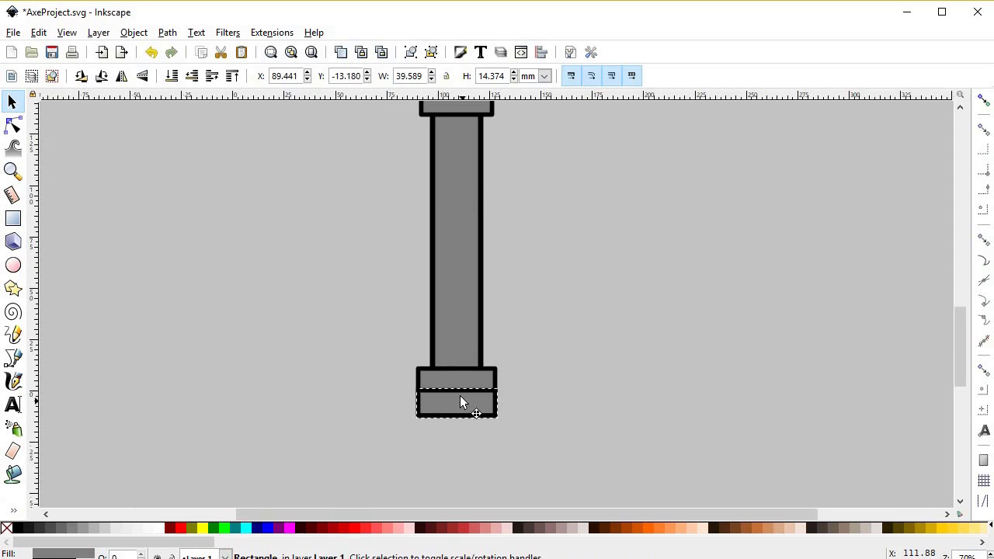
drag(507, 399, 530, 398)
click(560, 412)
scroll(555, 412, down, 5)
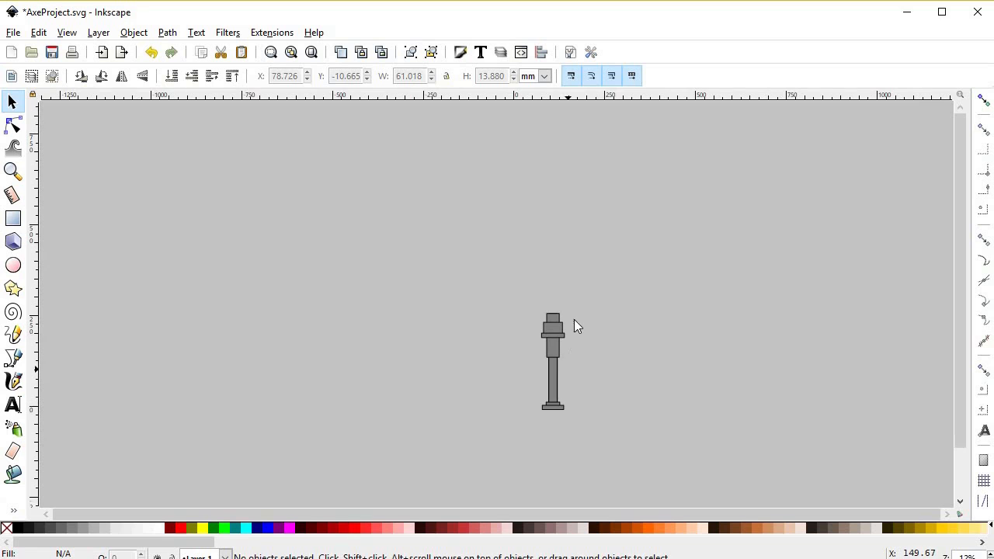
Step: Extend the wide upper shaft rectangle upward to a height of about 137 mm
scroll(555, 330, up, 3)
scroll(546, 329, up, 1)
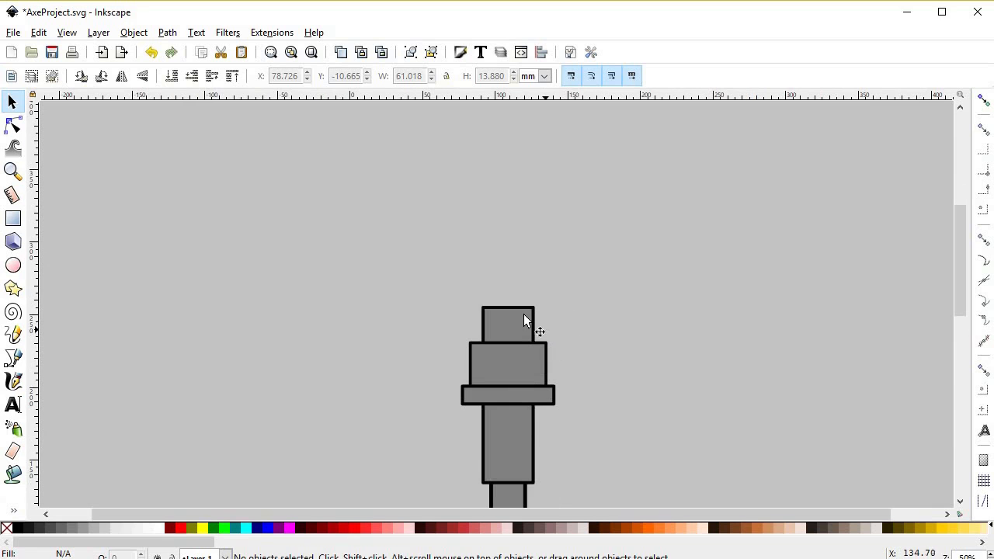
click(522, 312)
drag(511, 300, 508, 278)
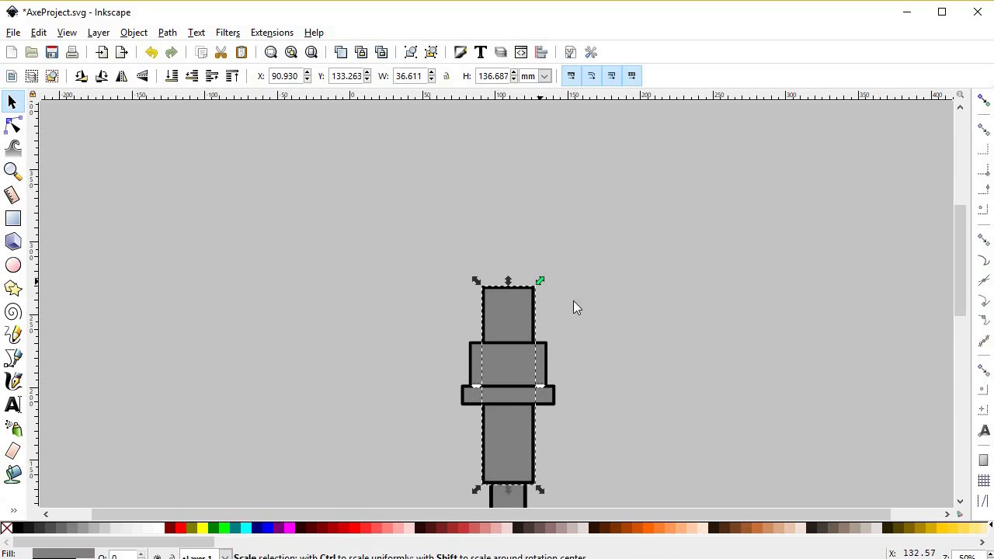
click(569, 358)
scroll(569, 360, down, 4)
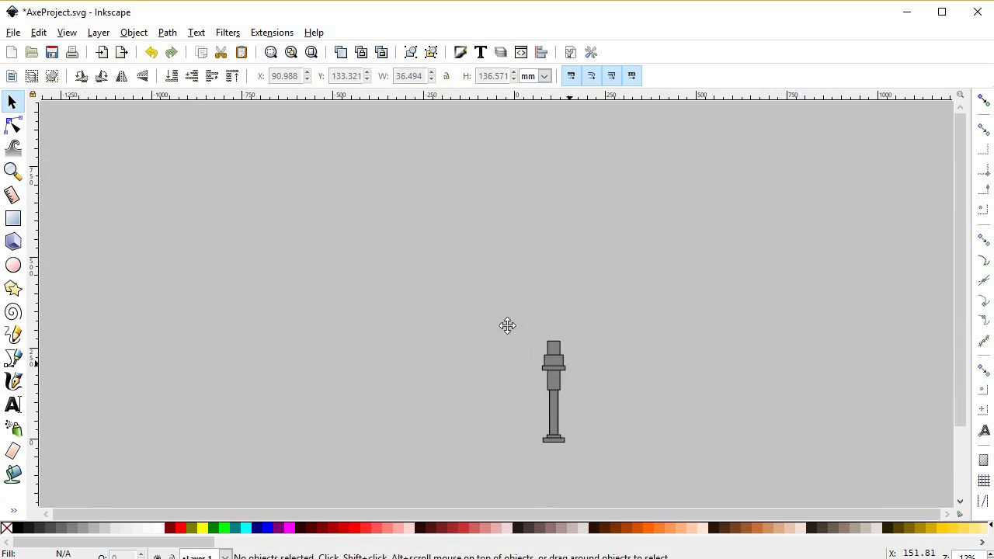
Step: Narrow the long shaft rectangle symmetrically to about 25 mm wide
scroll(481, 315, up, 2)
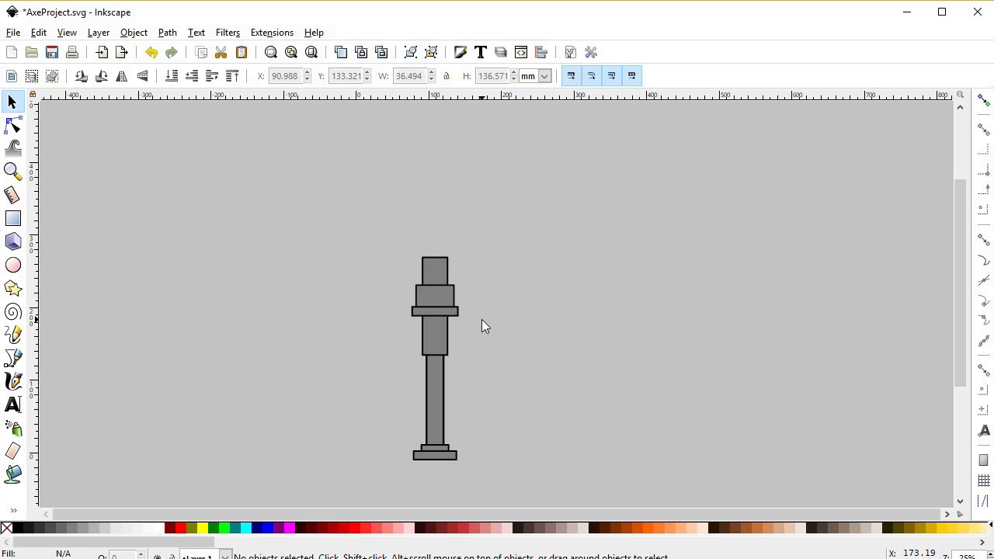
scroll(445, 390, up, 2)
click(444, 376)
drag(452, 332, 449, 332)
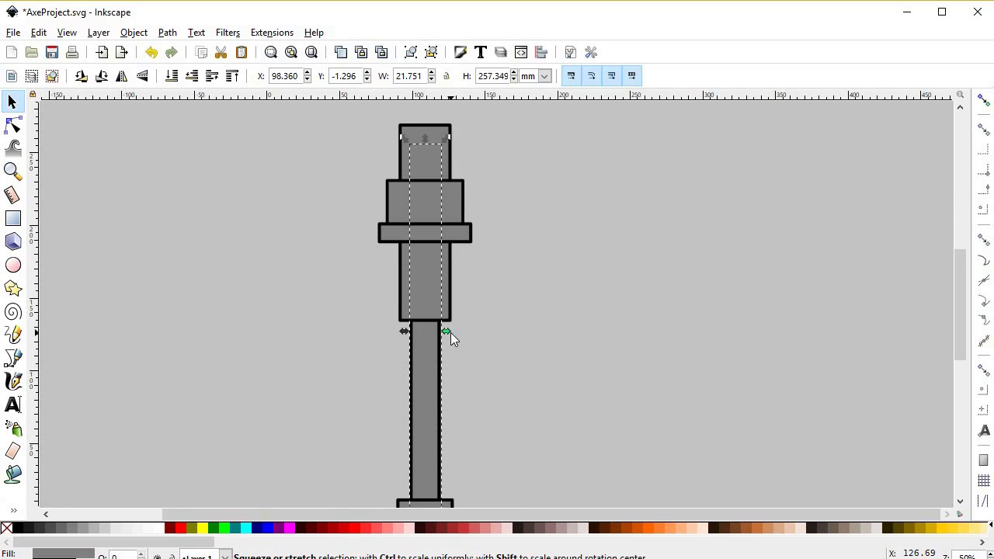
scroll(446, 336, up, 2)
drag(447, 323, 449, 323)
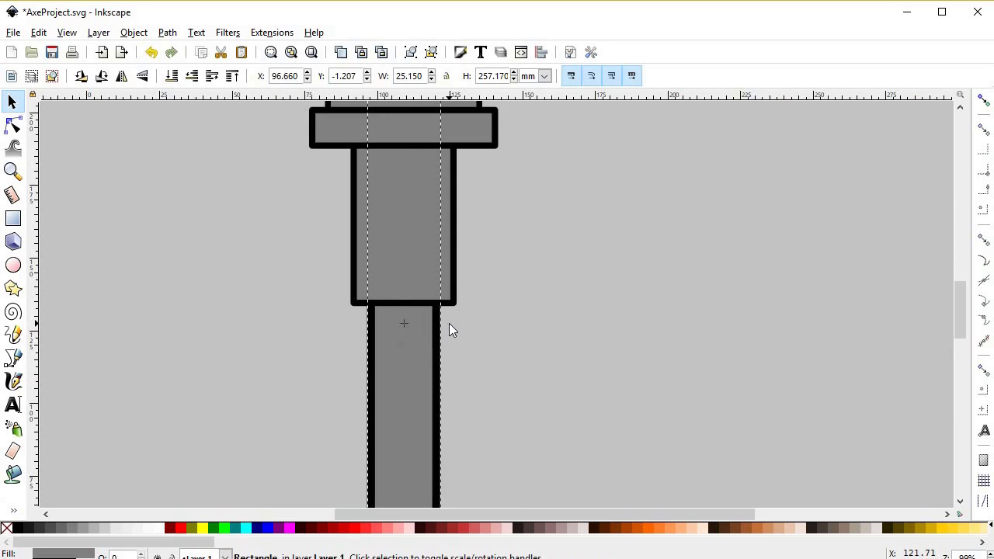
click(489, 363)
scroll(490, 365, down, 3)
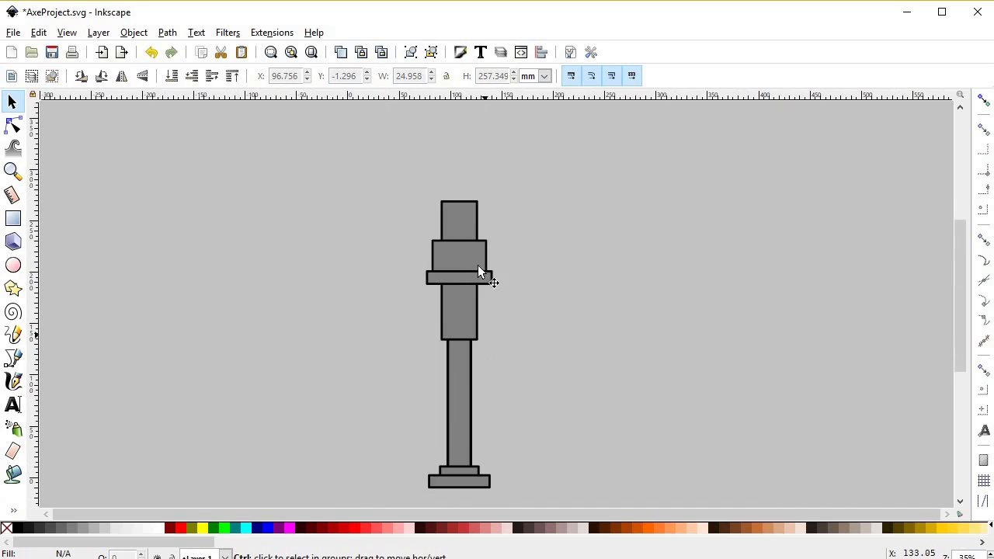
Step: Shrink the long narrow shaft rectangle slightly to about 24.6 by 257 mm and deselect it
click(464, 381)
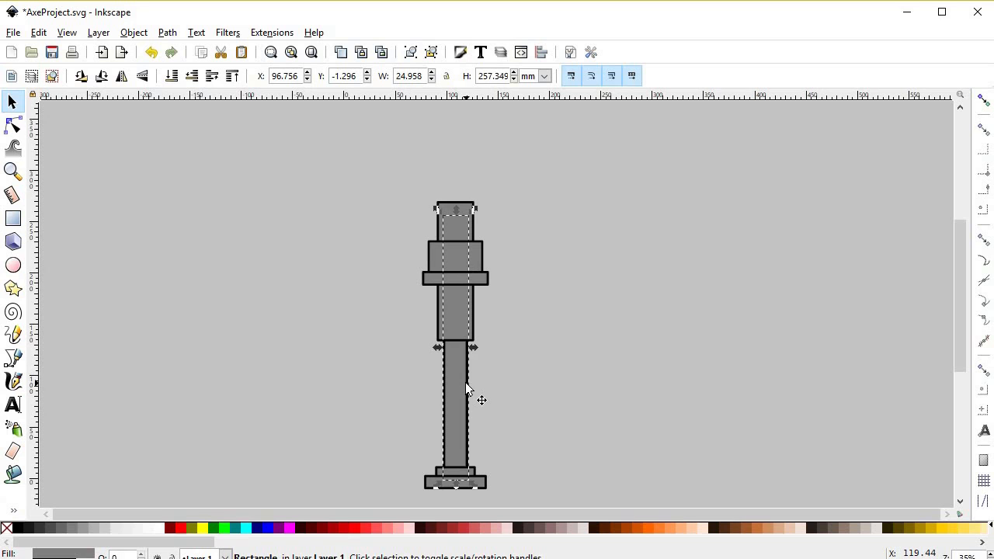
scroll(470, 406, up, 2)
scroll(470, 295, up, 1)
key(comma)
click(497, 233)
scroll(499, 217, down, 3)
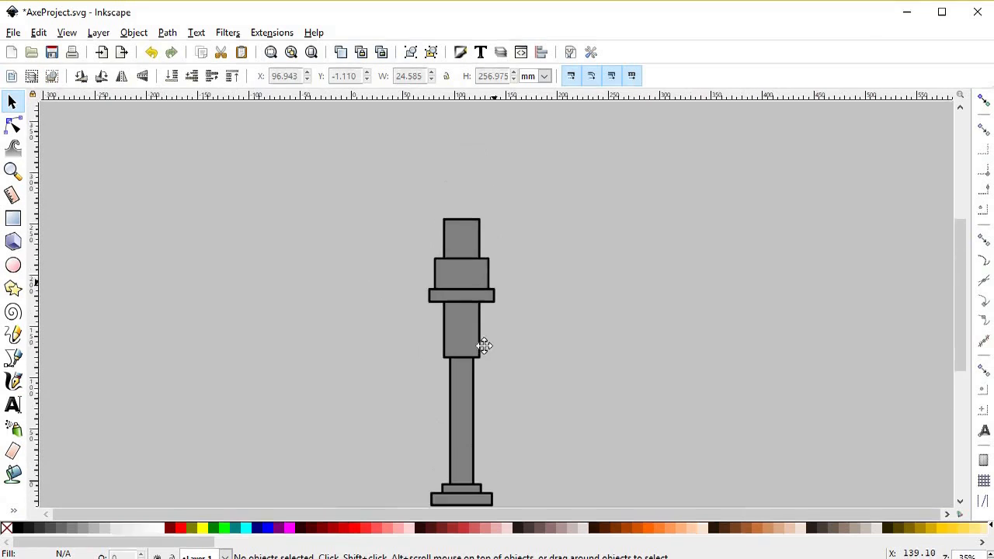
Step: Draw an open four-point straight-sided outline of half an axe head, about 113 by 150 mm, above the handle
scroll(483, 326, up, 2)
key(b)
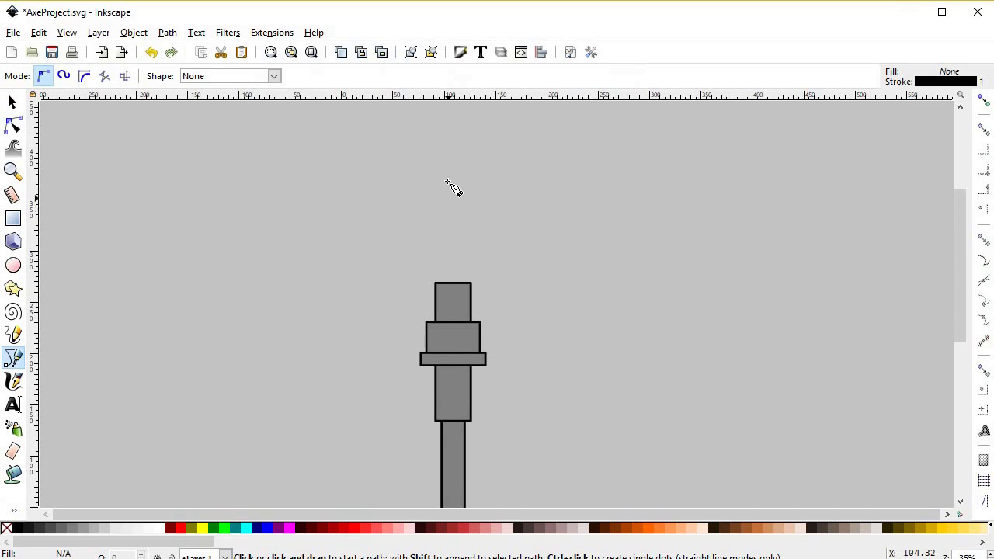
click(446, 185)
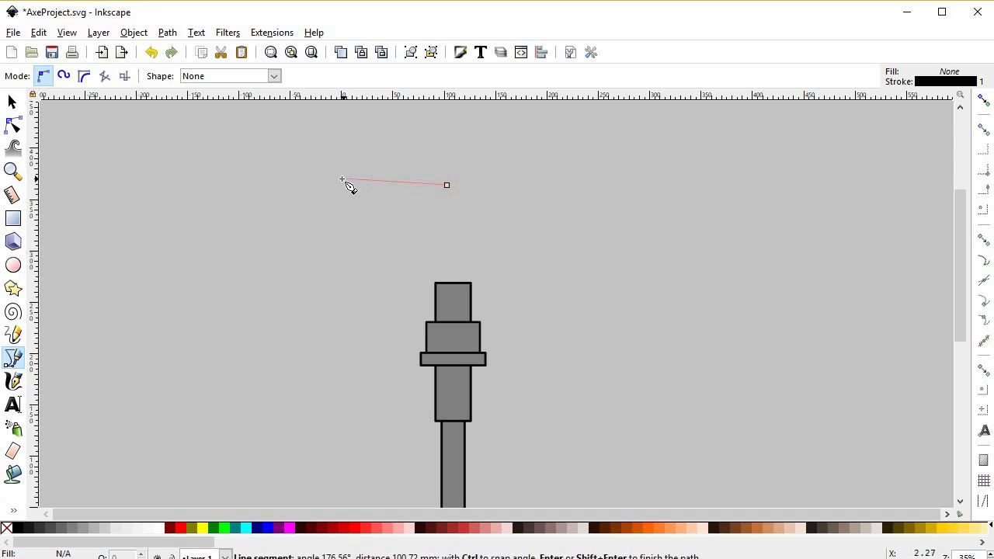
click(334, 163)
click(338, 314)
double_click(449, 252)
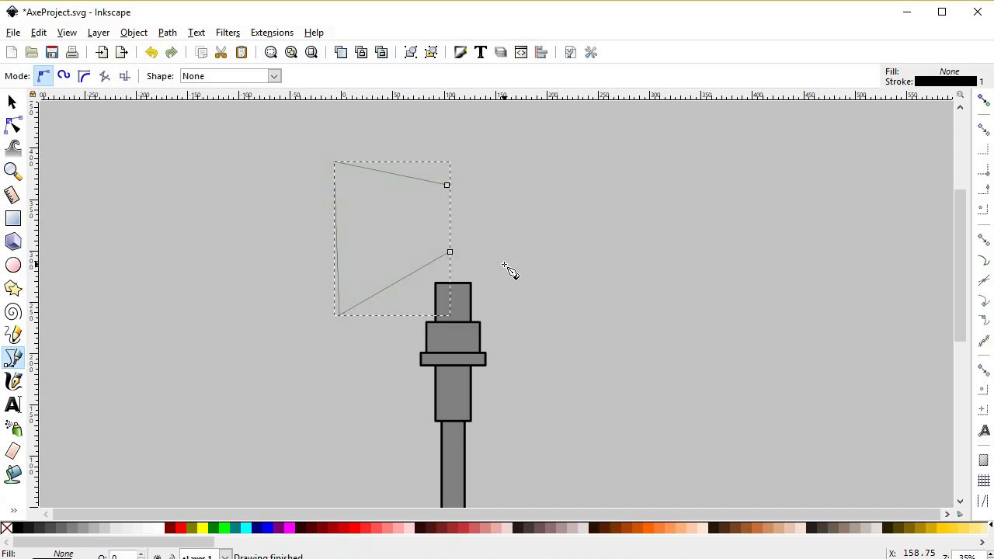
key(s)
Step: Add a Mirror symmetry path effect to the half axe-head outline and enable Fuse paths
scroll(487, 293, right, 2)
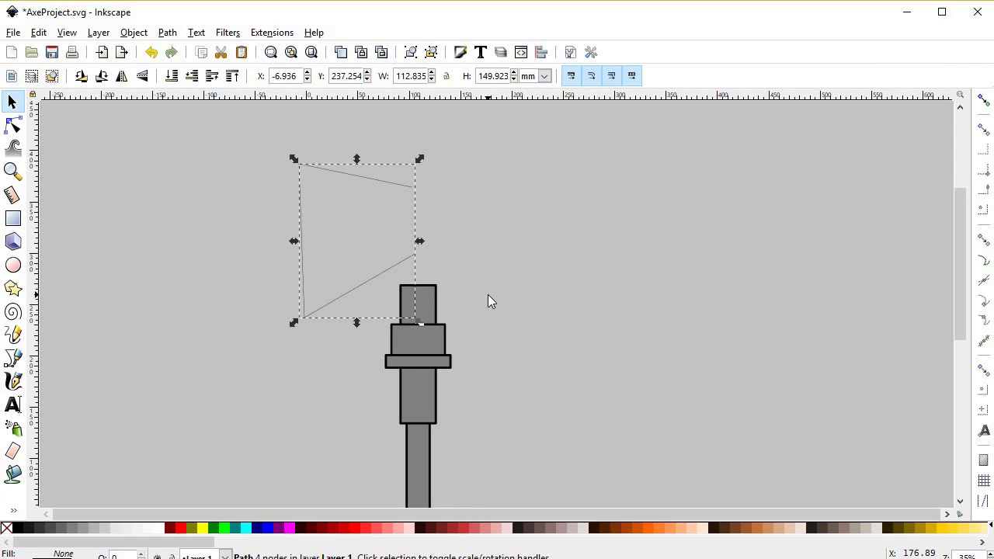
click(167, 32)
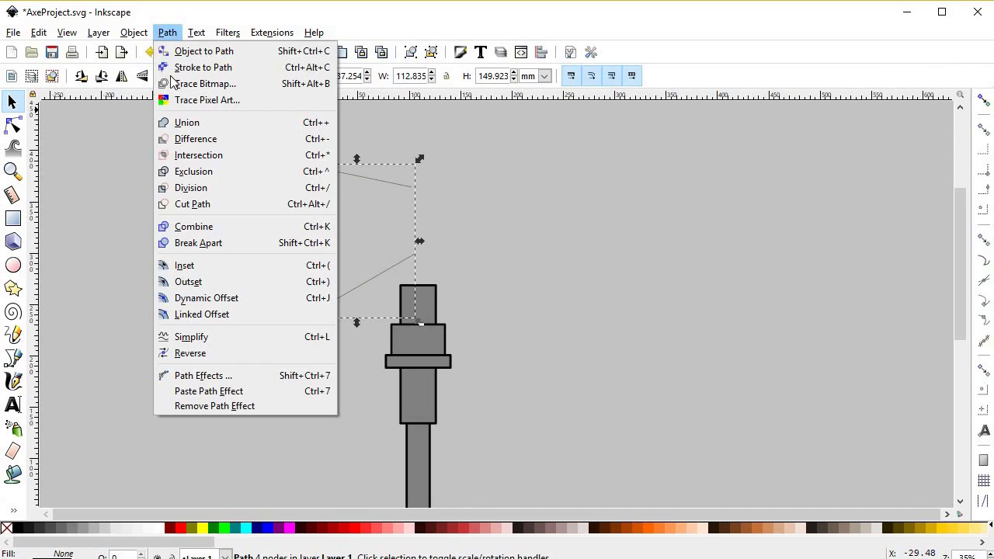
click(202, 375)
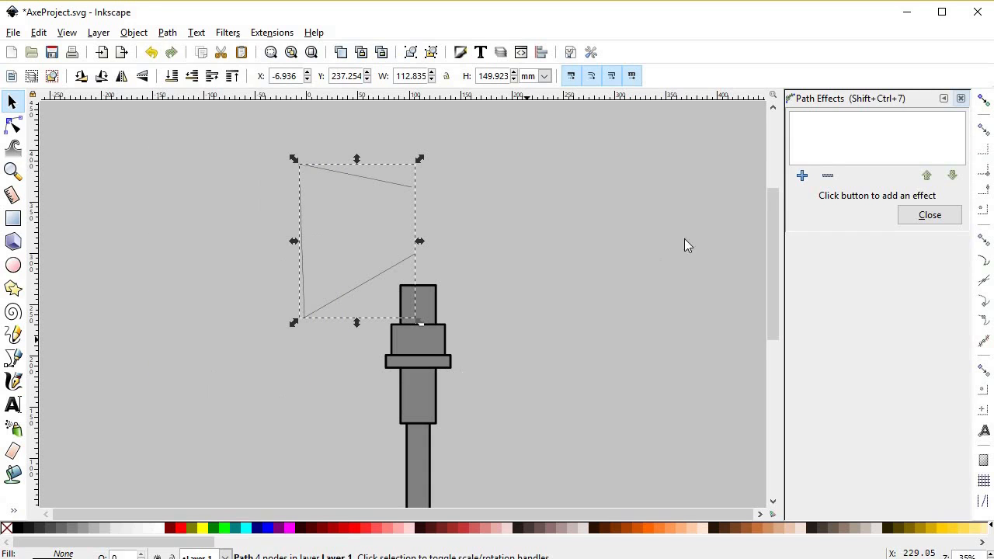
click(801, 177)
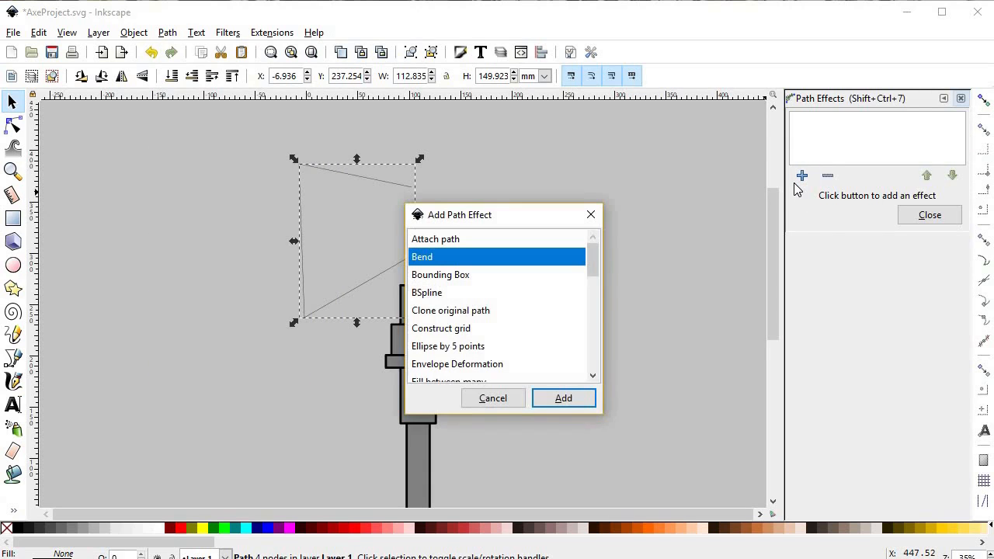
drag(598, 280, 596, 321)
click(533, 292)
click(562, 398)
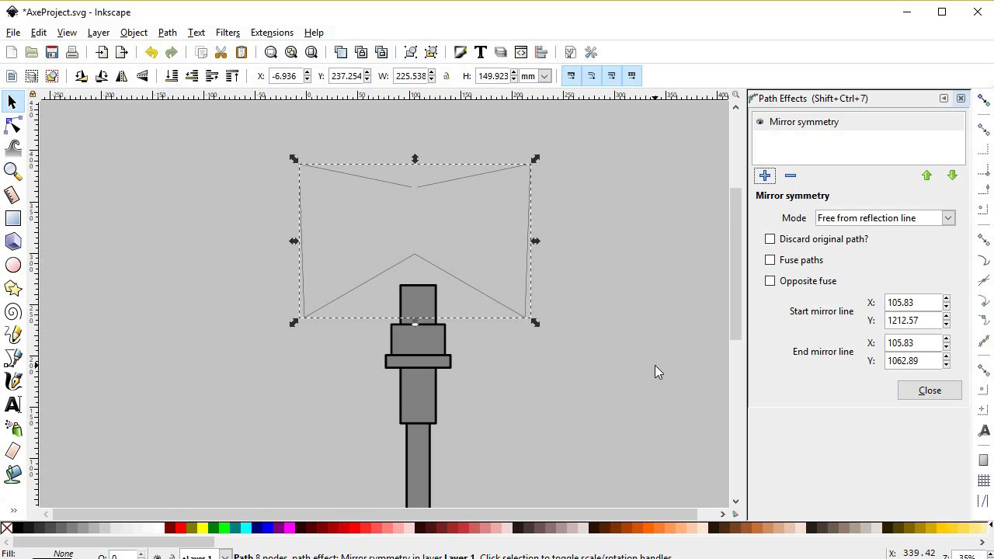
click(770, 261)
Step: Fill the mirrored axe head dark gray and move its upper and lower centre nodes past the mirror line to join the halves
key(n)
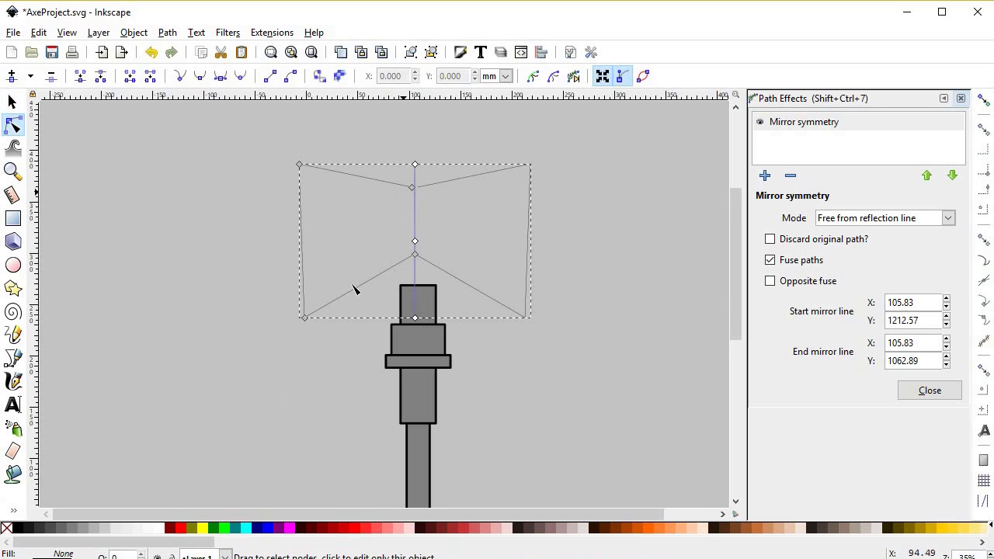
click(52, 530)
drag(407, 257, 383, 262)
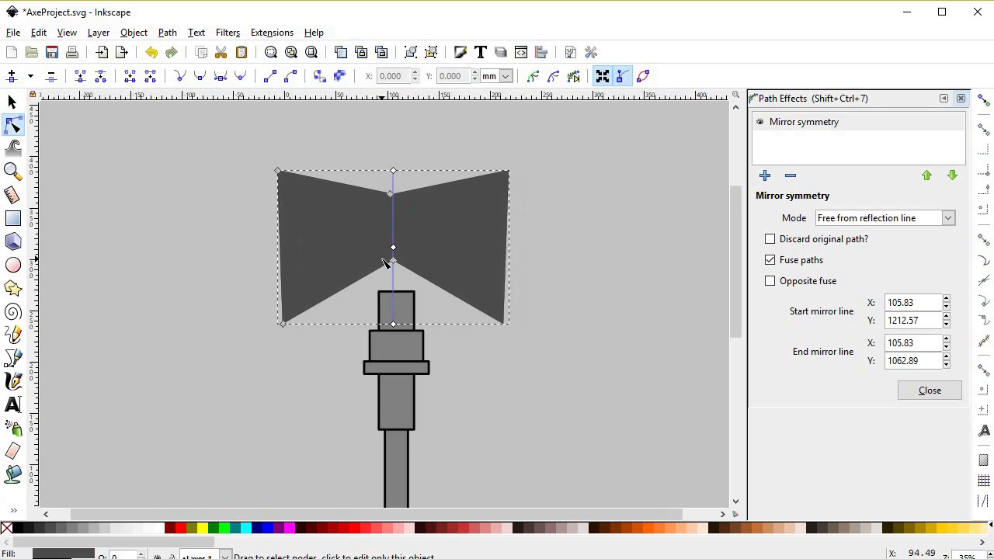
drag(394, 195, 405, 180)
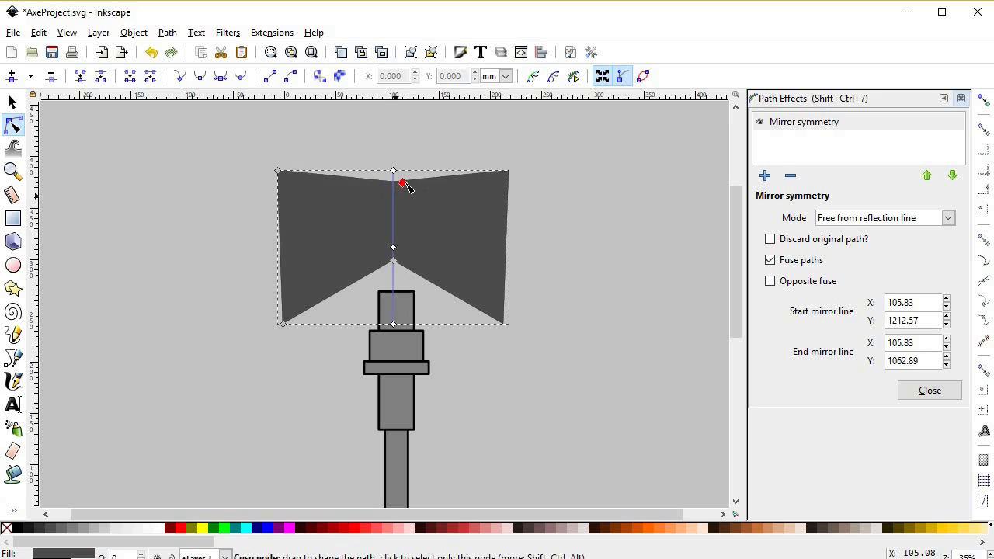
drag(479, 238, 420, 199)
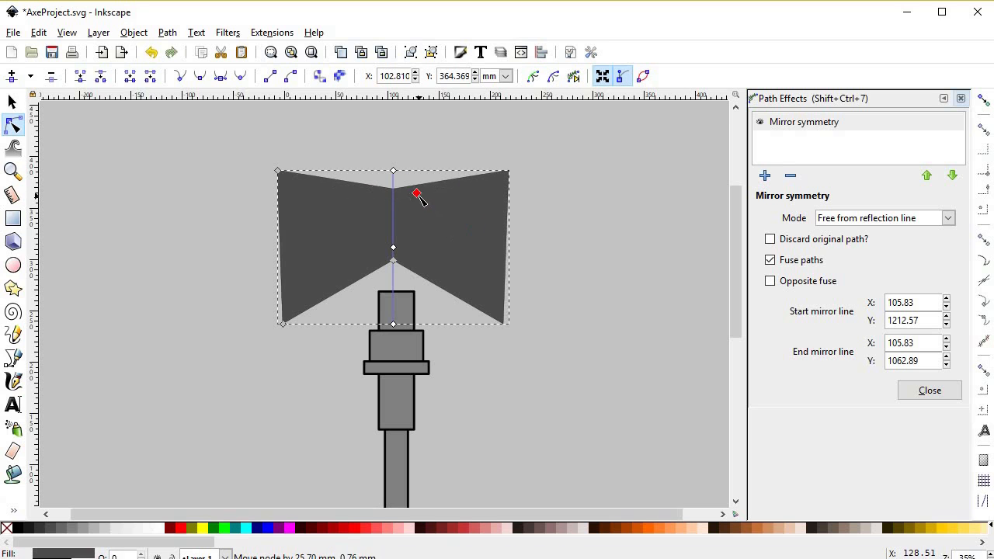
drag(394, 260, 419, 270)
key(s)
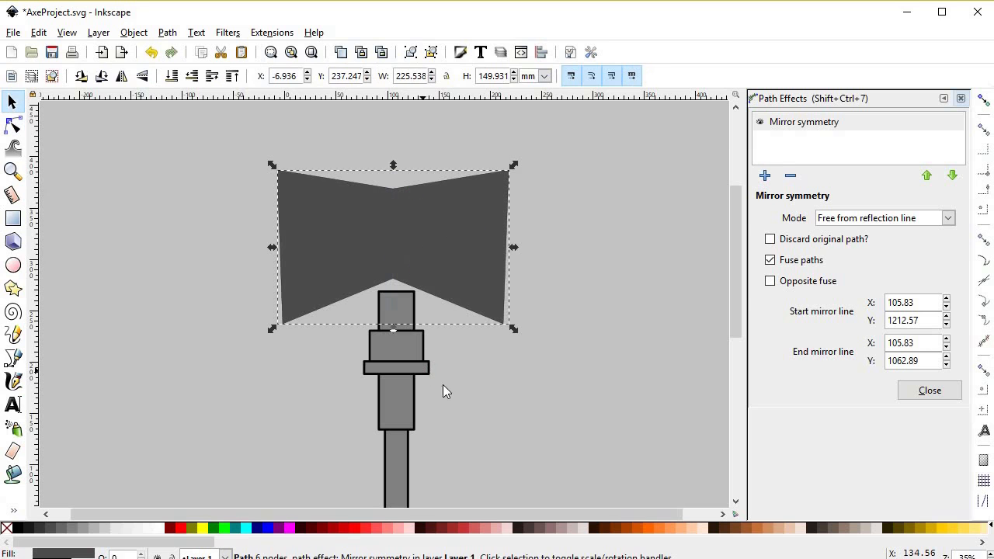
Step: Centre the axe head horizontally on the long shaft rectangle, aligning relative to the last selected object
key(ctrl+shift+a)
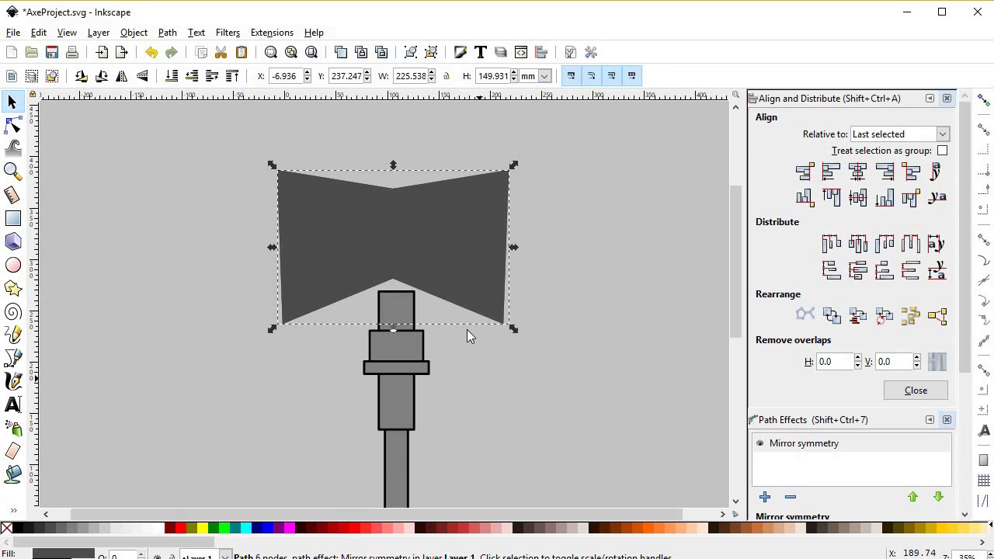
shift+click(390, 457)
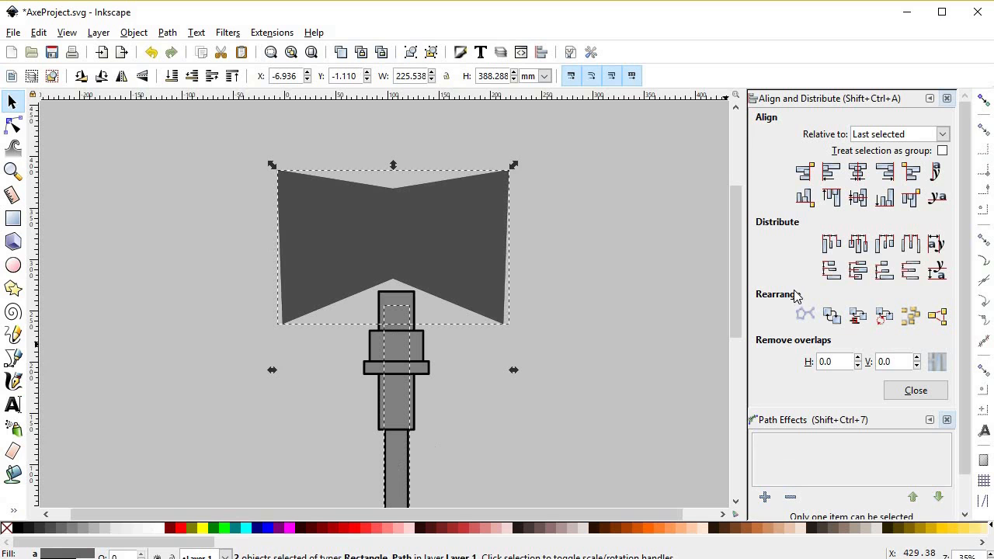
click(860, 201)
click(568, 364)
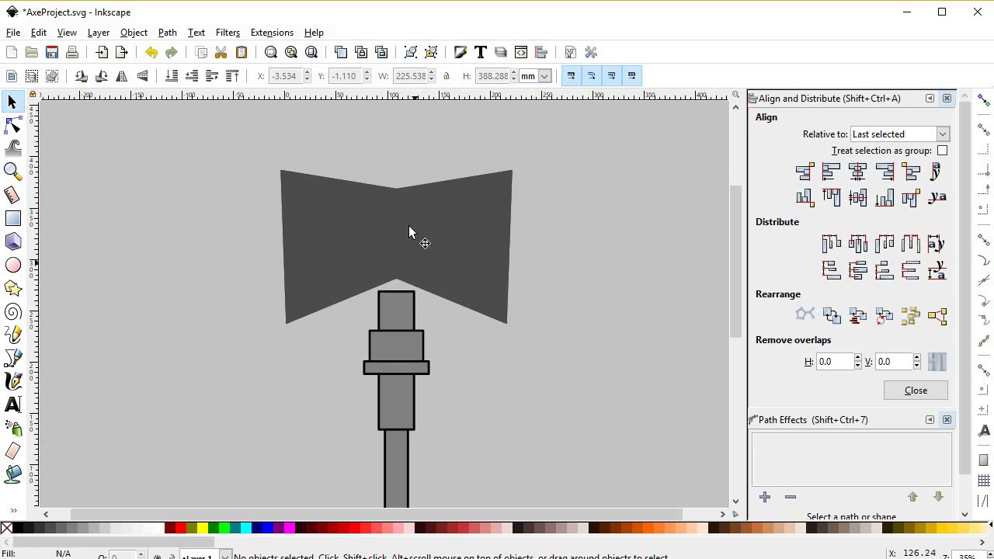
Step: Lower the axe head onto the top of the handle, to a Y position of about 204 mm
click(413, 246)
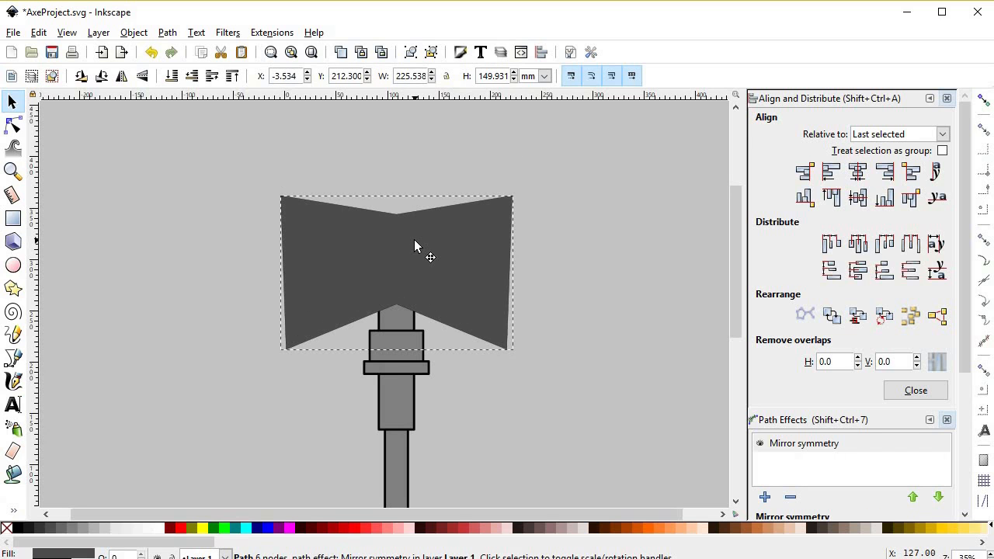
key(Down)
key(Down)
key(Down)
key(Down)
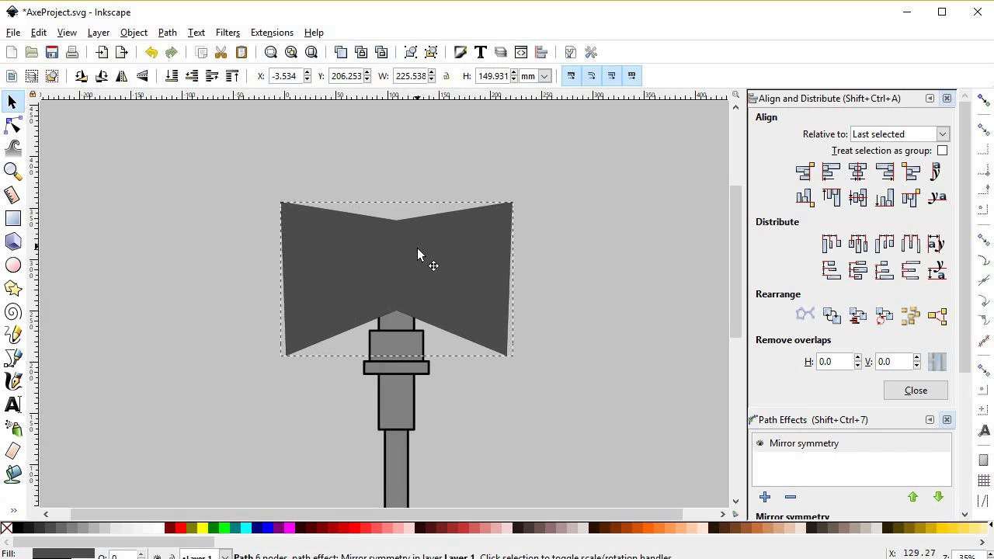
Step: Raise the axe head's upper outer corner node to a Y position of about 379 mm
scroll(397, 305, up, 1)
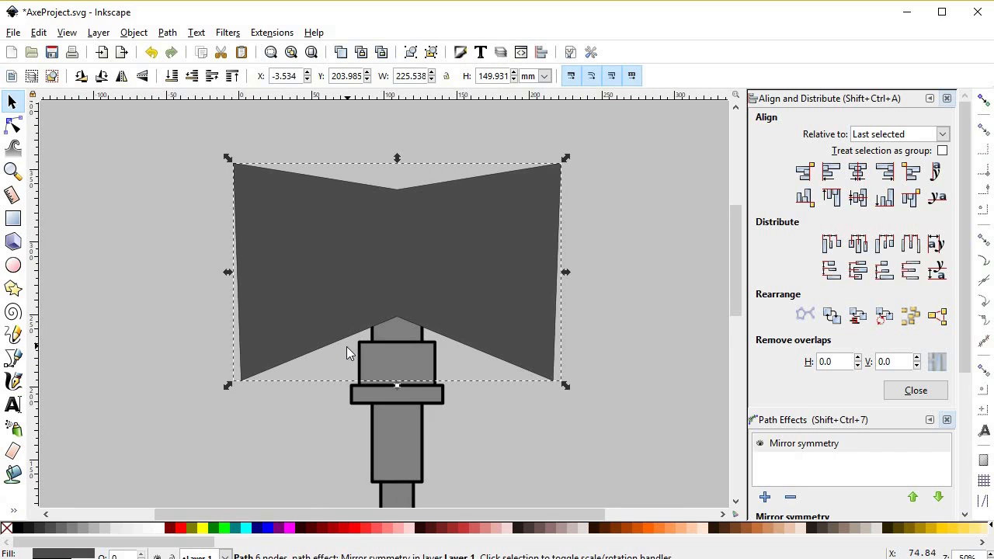
key(n)
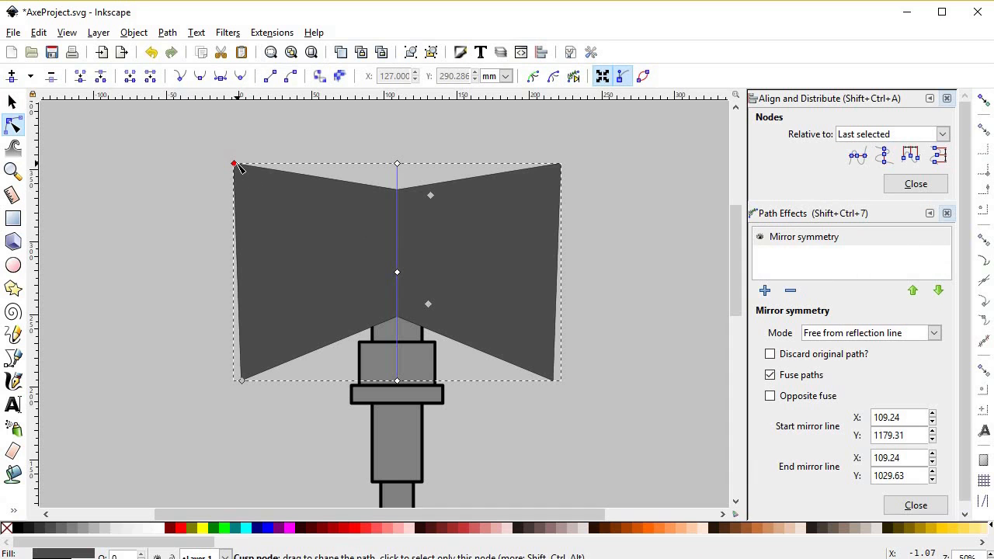
drag(243, 146, 235, 128)
scroll(270, 239, down, 2)
scroll(302, 236, up, 2)
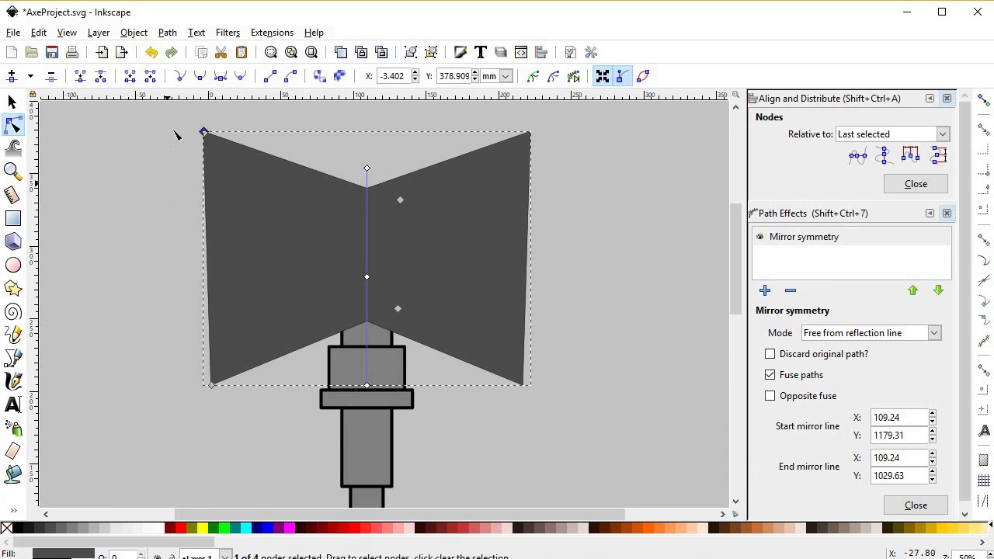
Step: Align the axe head's two outer corner nodes on one vertical line so the blade edge is straight
drag(177, 117, 245, 423)
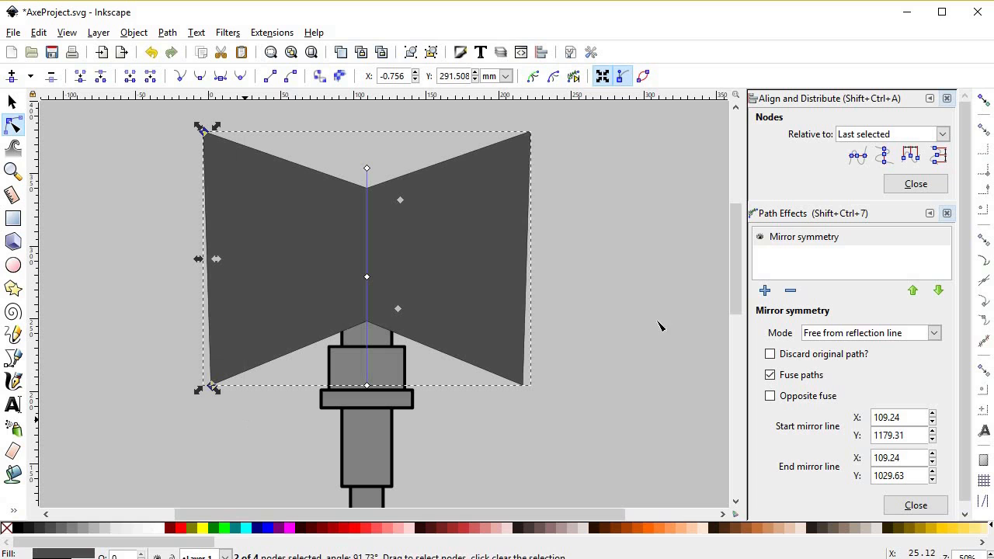
click(885, 163)
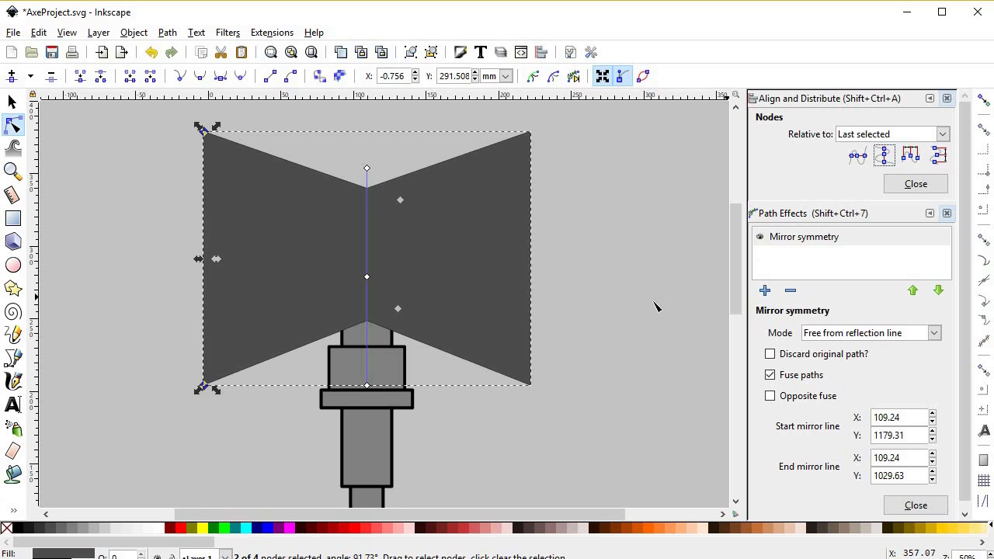
click(586, 324)
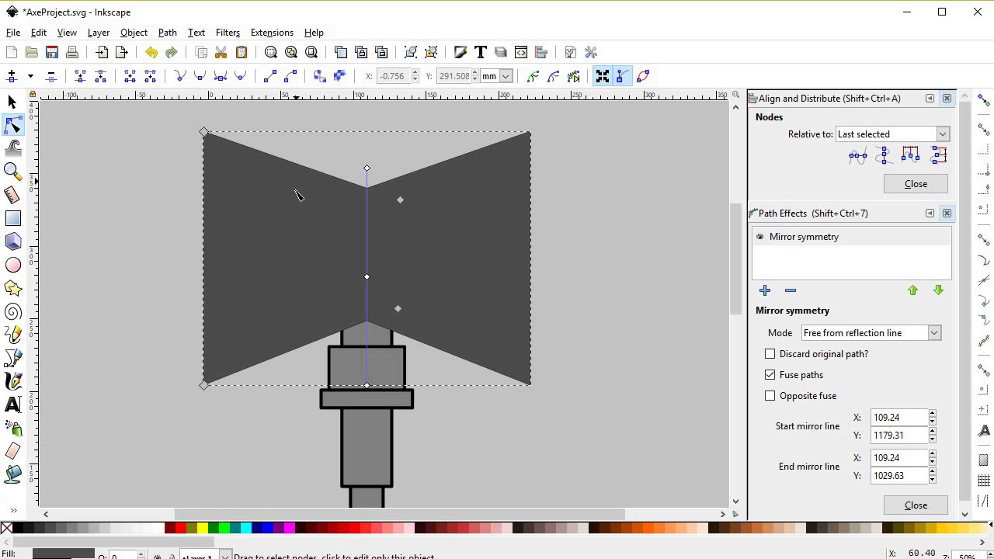
Step: Add a node near the outer corner on the upper and lower sloping edges and line the two up vertically
double_click(249, 149)
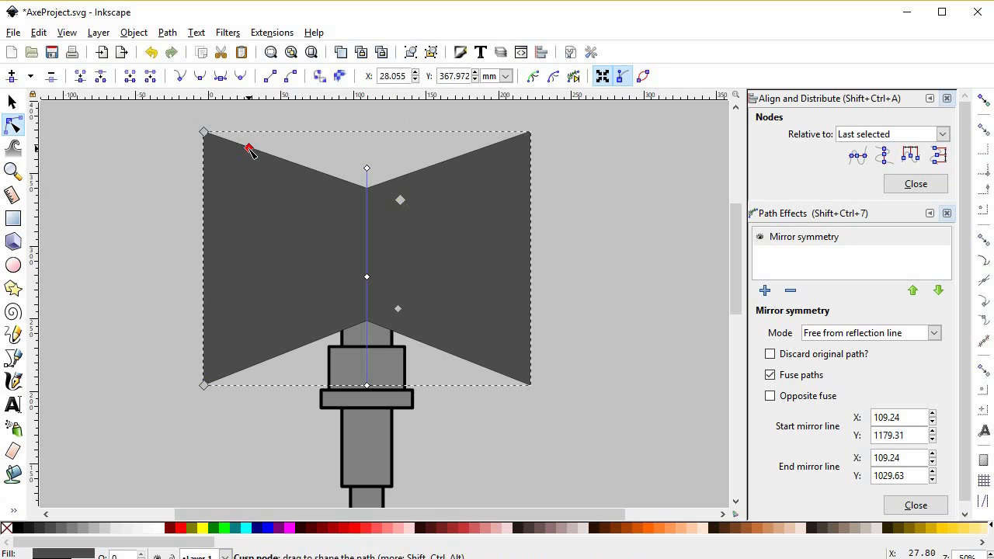
double_click(242, 371)
shift+click(249, 147)
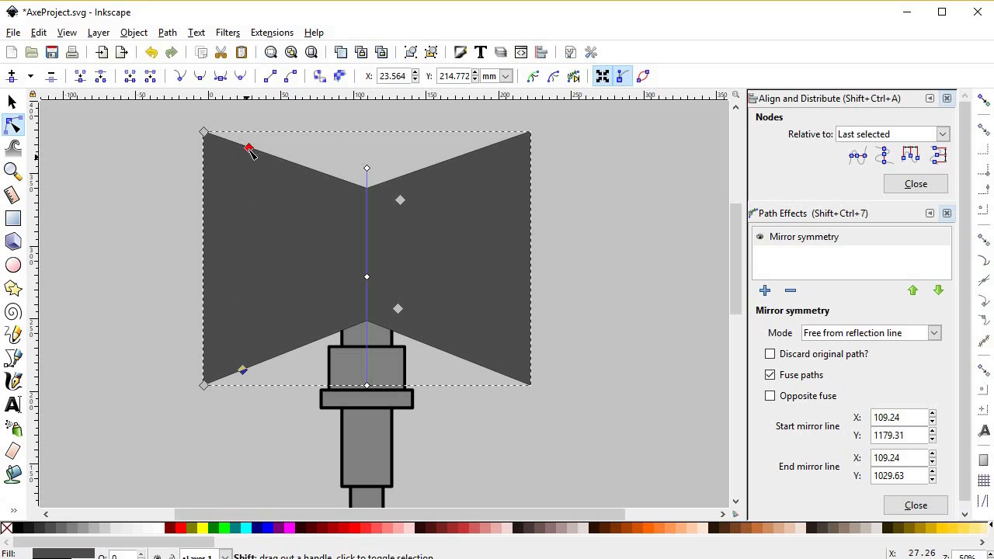
click(893, 155)
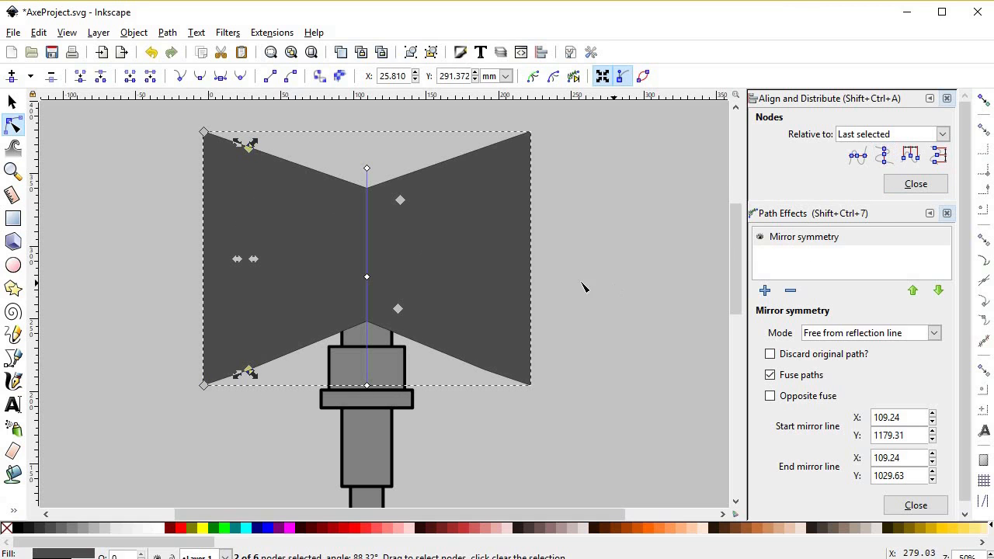
click(614, 289)
Step: Scale the two added nodes vertically toward each other and move the centre nodes inward to Y about 320 and 265 mm
drag(258, 129, 247, 405)
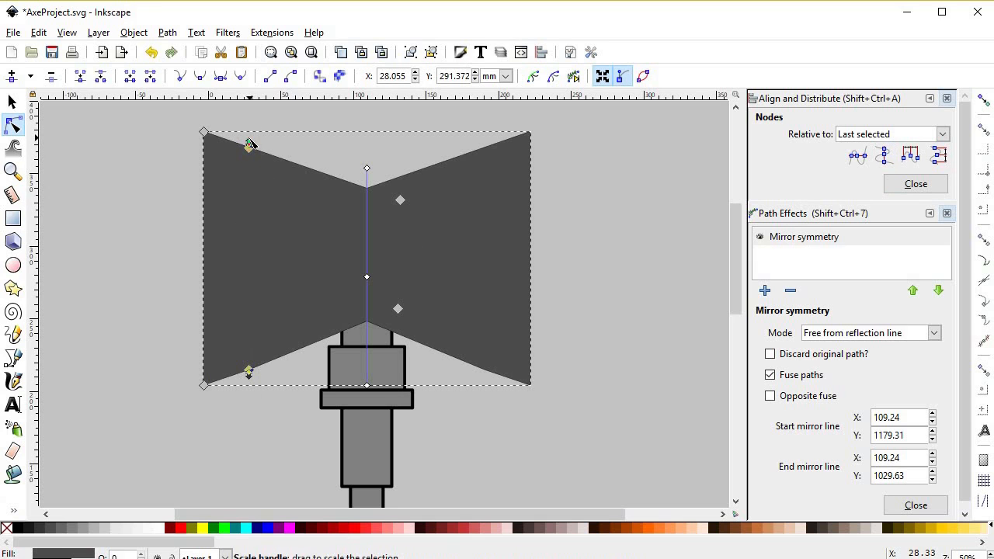
drag(251, 145, 253, 153)
click(297, 148)
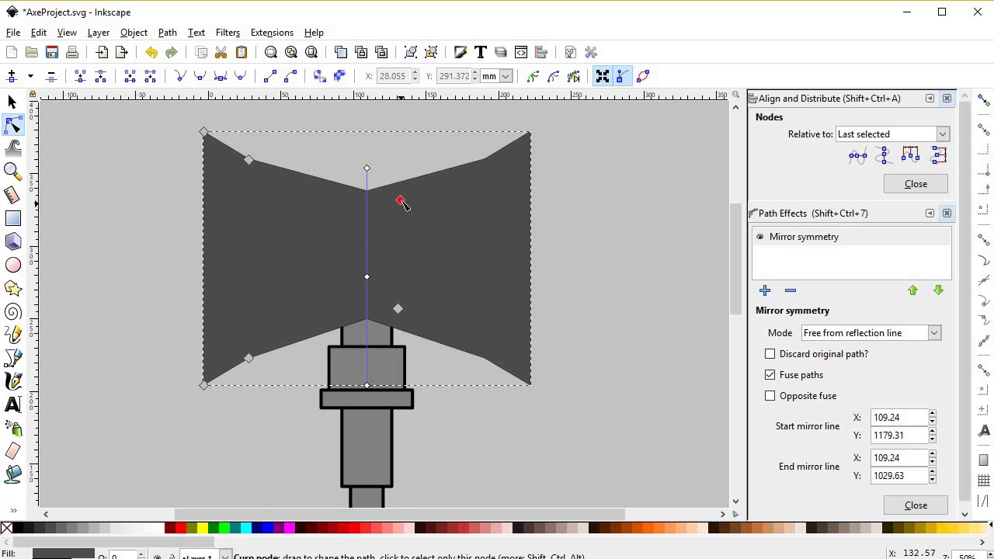
drag(400, 200, 400, 217)
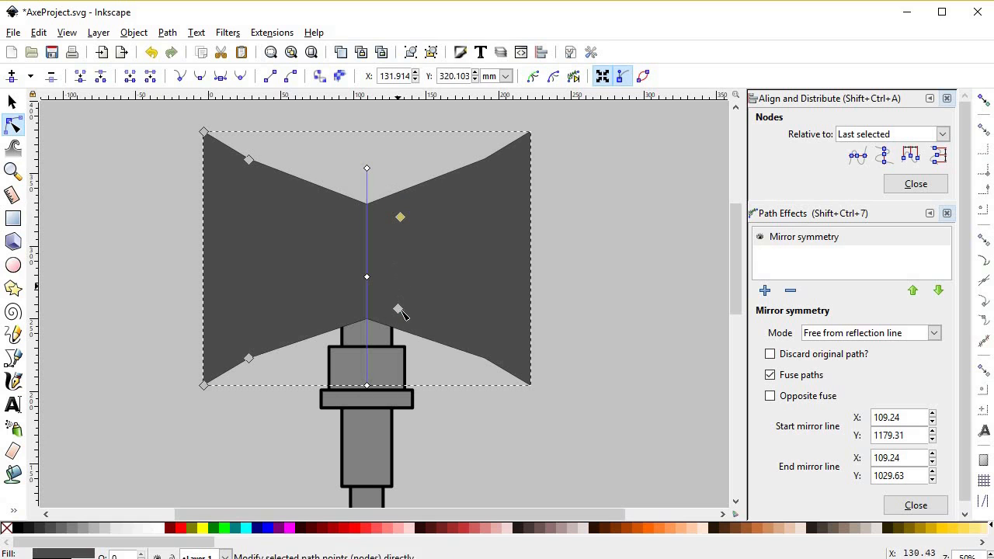
drag(401, 305, 401, 293)
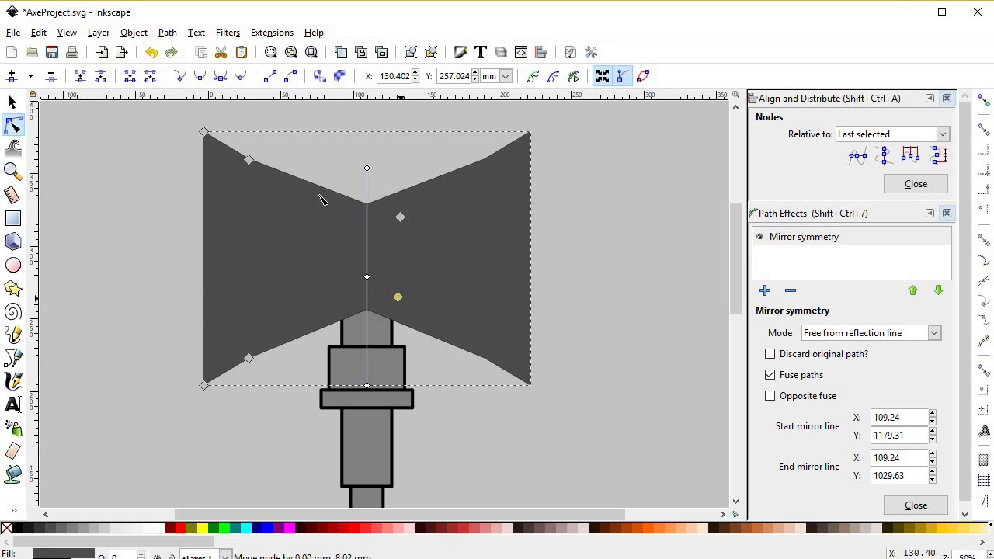
Step: Bend the axe head's upper edge into a concave curve and shift both centre nodes closer to the mirror line
drag(304, 191, 312, 210)
drag(395, 223, 378, 223)
drag(400, 303, 380, 303)
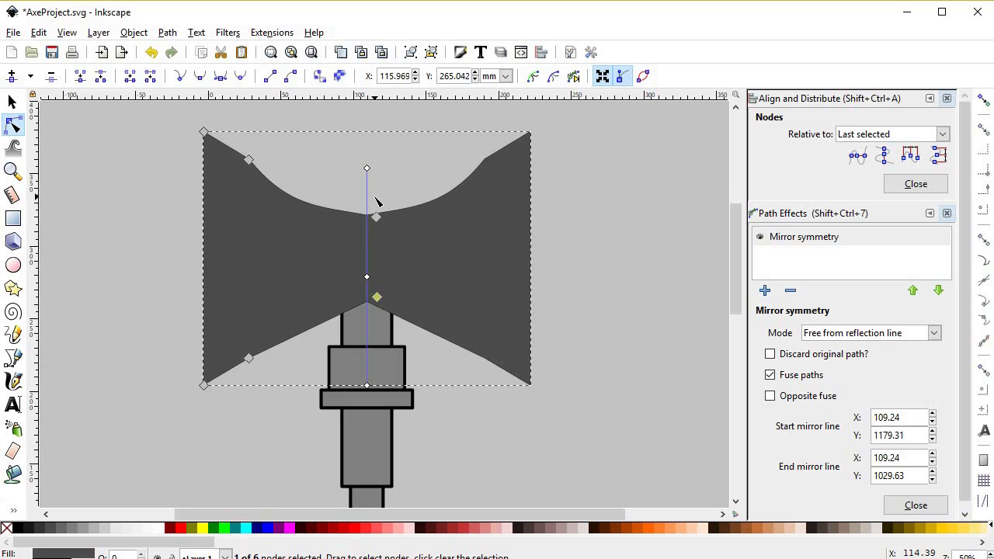
scroll(376, 202, up, 3)
drag(377, 257, 369, 254)
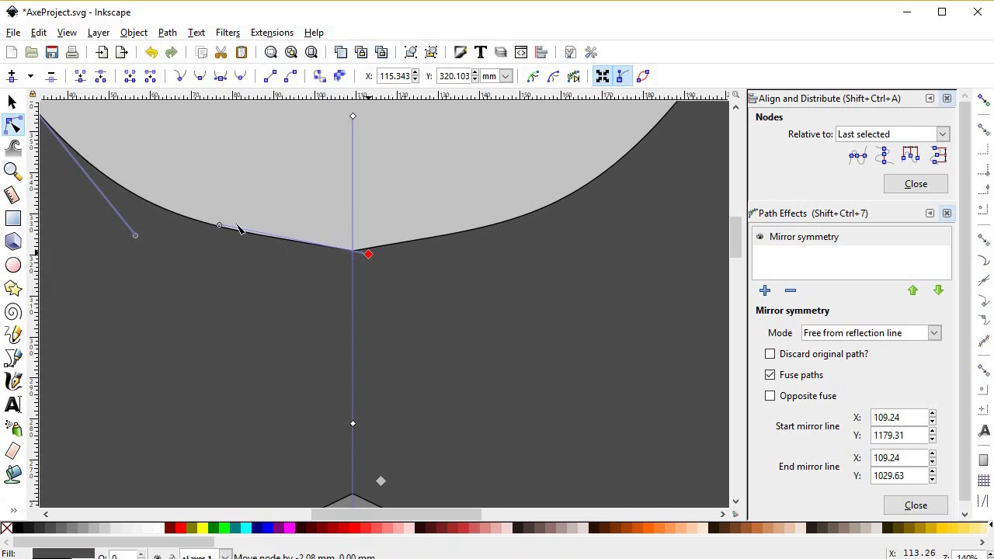
Step: Adjust the curve handles on the axe head's upper edge so the concave curve runs smoothly across the mirror line
drag(220, 226, 213, 259)
scroll(265, 257, down, 3)
drag(107, 144, 182, 401)
drag(132, 339, 133, 341)
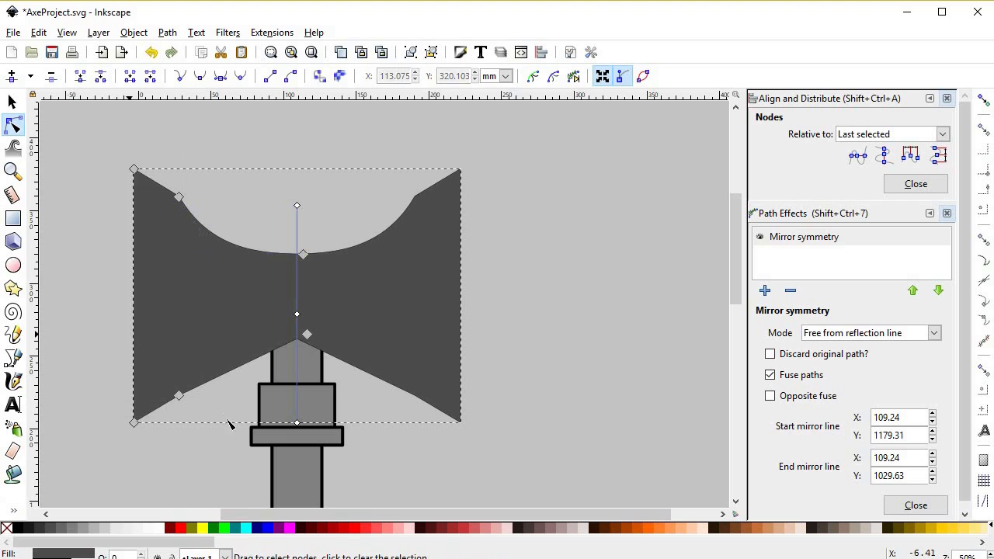
Step: Bend the axe head's lower edge into a concave arch that matches the upper edge, and deselect the head
scroll(228, 428, down, 2)
scroll(365, 286, up, 3)
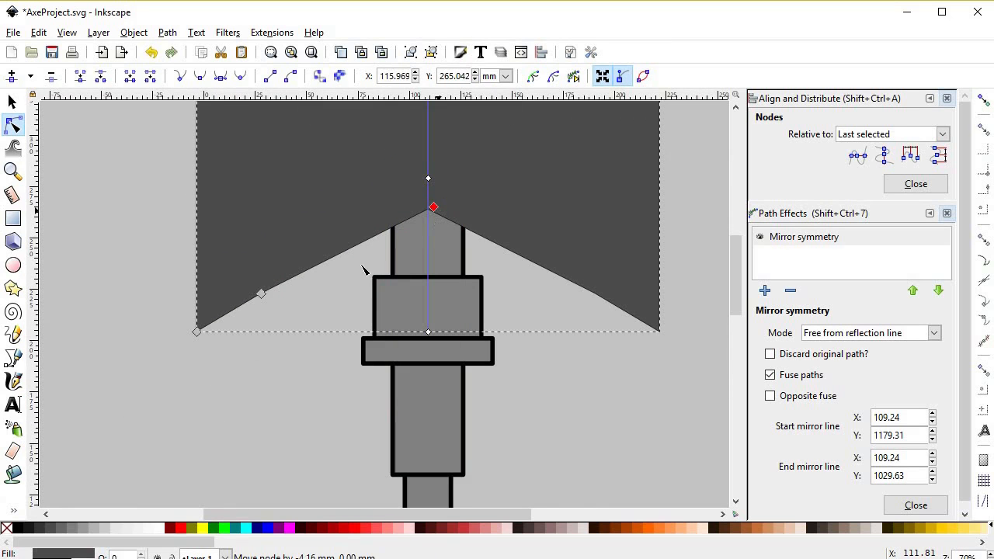
drag(355, 267, 283, 289)
scroll(326, 264, down, 3)
key(Escape)
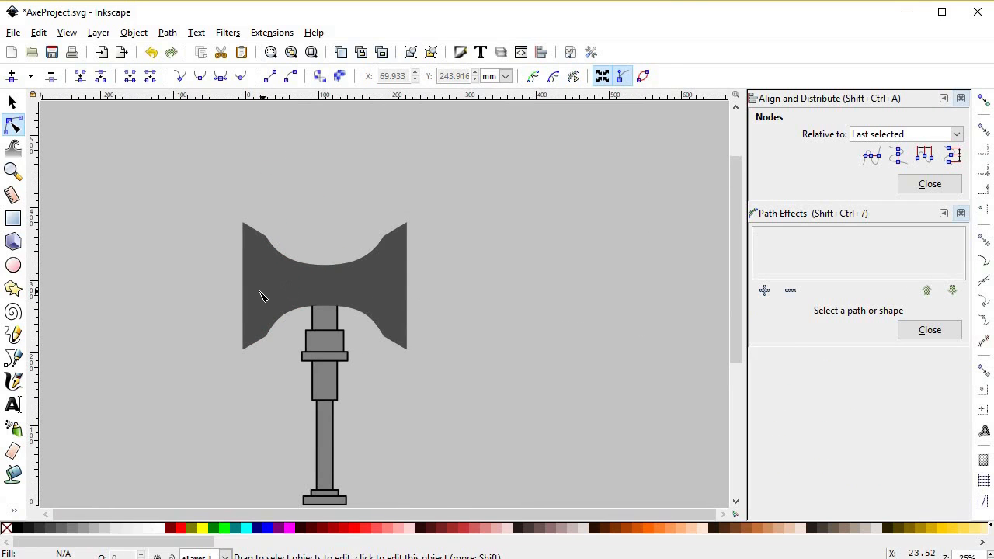
Step: Bend the axe head's straight outer blade edge outward into a convex curve
scroll(261, 296, up, 1)
click(253, 298)
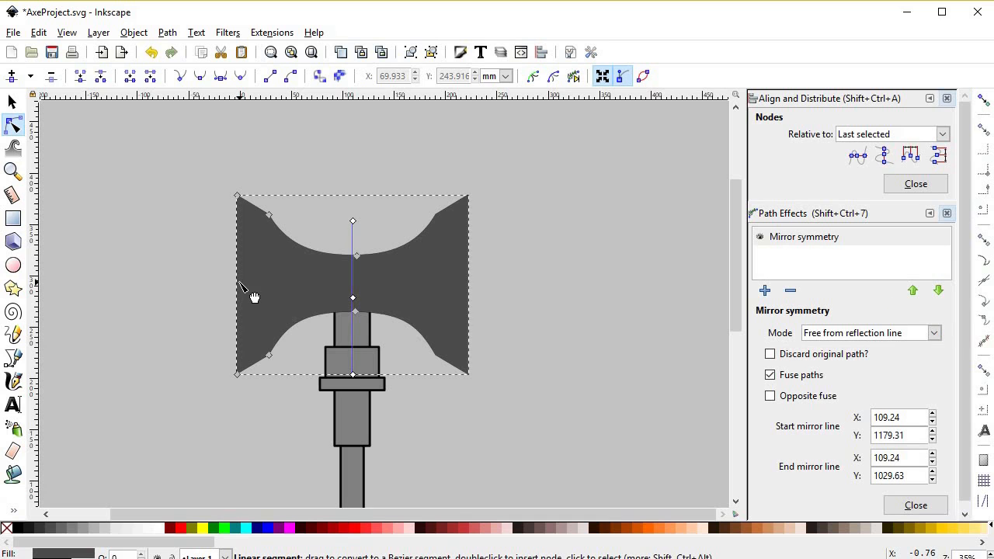
drag(239, 301, 220, 296)
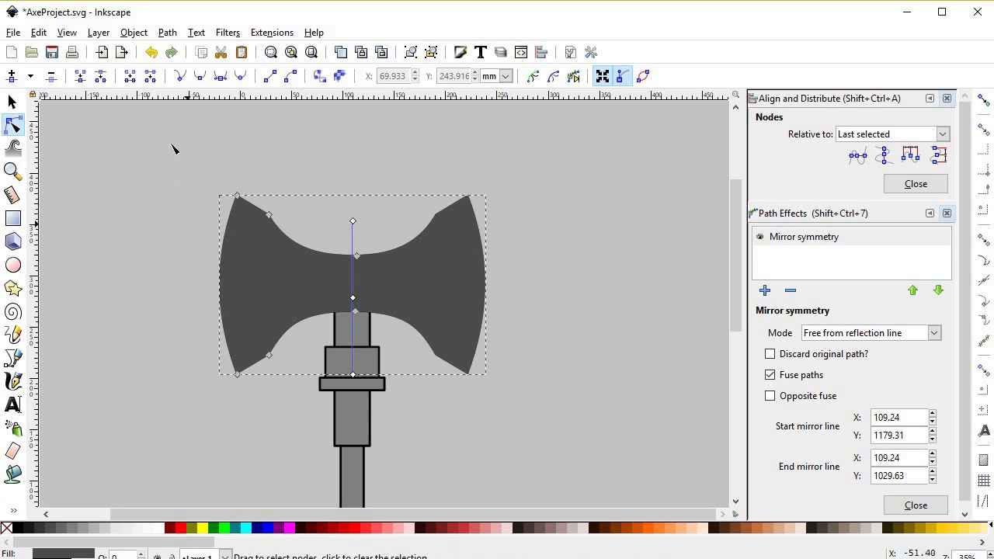
Step: Move the four outer blade nodes together toward the mirror line to make the axe head narrower
drag(194, 163, 219, 152)
drag(272, 356, 304, 358)
click(471, 358)
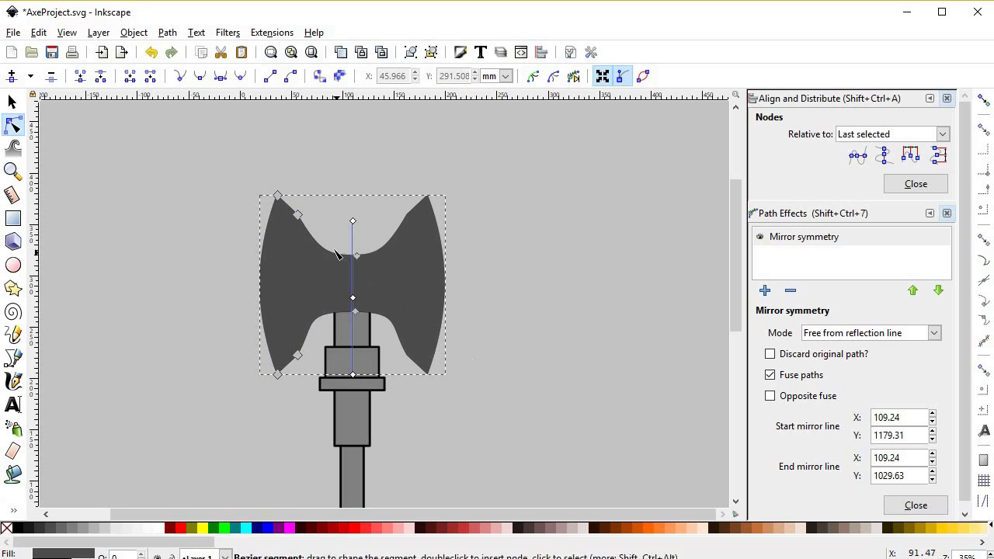
Step: Reshape the axe head's upper concave edge into a rounder curve by shifting the curve handle of its upper side node
ctrl+scroll(335, 255, up, 3)
click(232, 149)
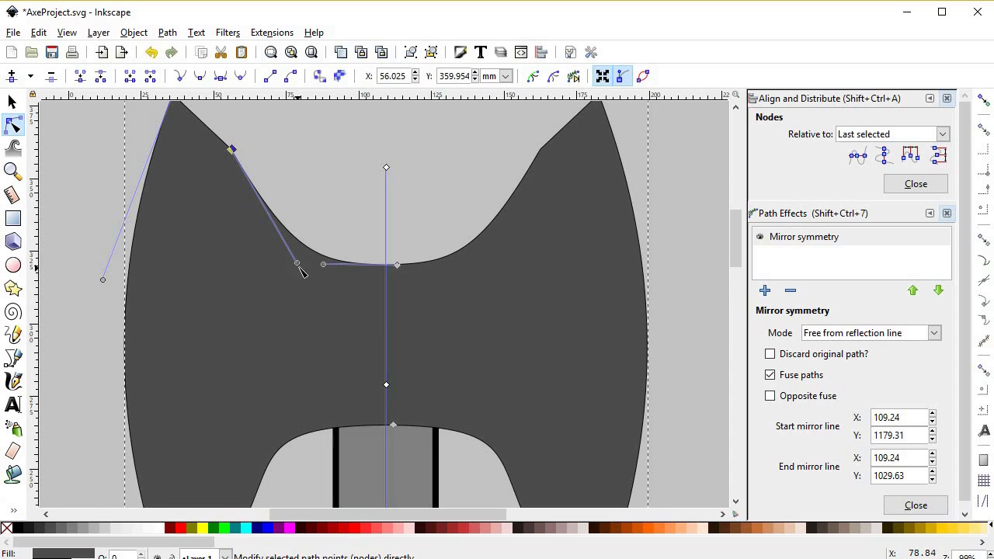
drag(297, 265, 253, 238)
scroll(363, 302, down, 4)
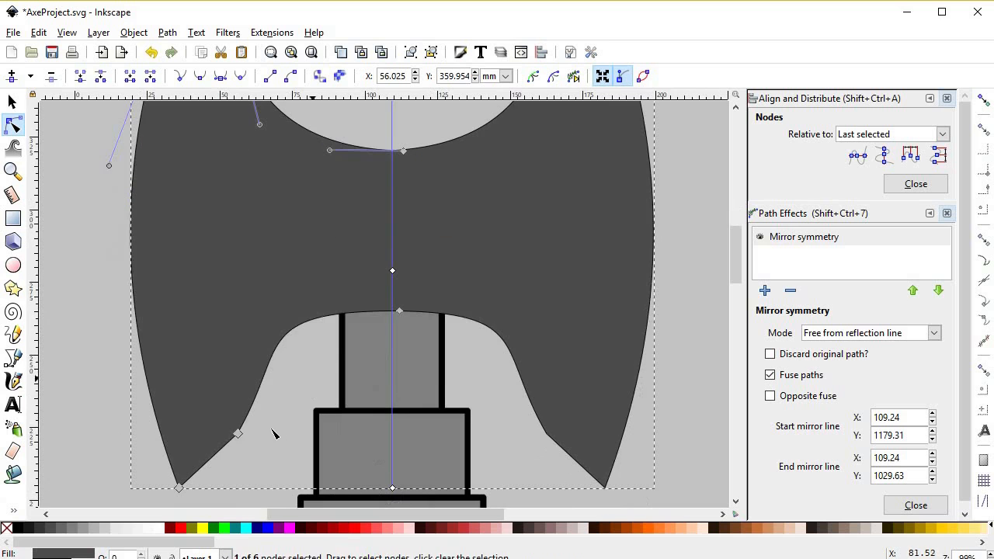
Step: Reshape the lower concave edge into a rounder arch by shifting the curve handles of its nodes, and deselect the head
click(238, 434)
drag(290, 348, 259, 370)
drag(254, 312, 299, 312)
key(s)
click(657, 425)
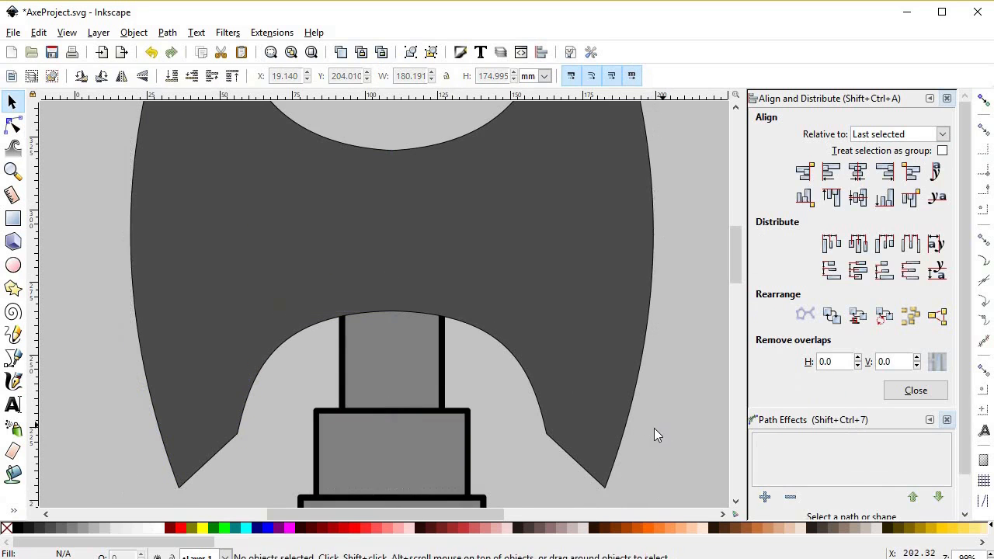
Step: Paste the handle's style, gray fill with a black outline, onto the axe head
scroll(657, 427, down, 3)
drag(554, 378, 489, 344)
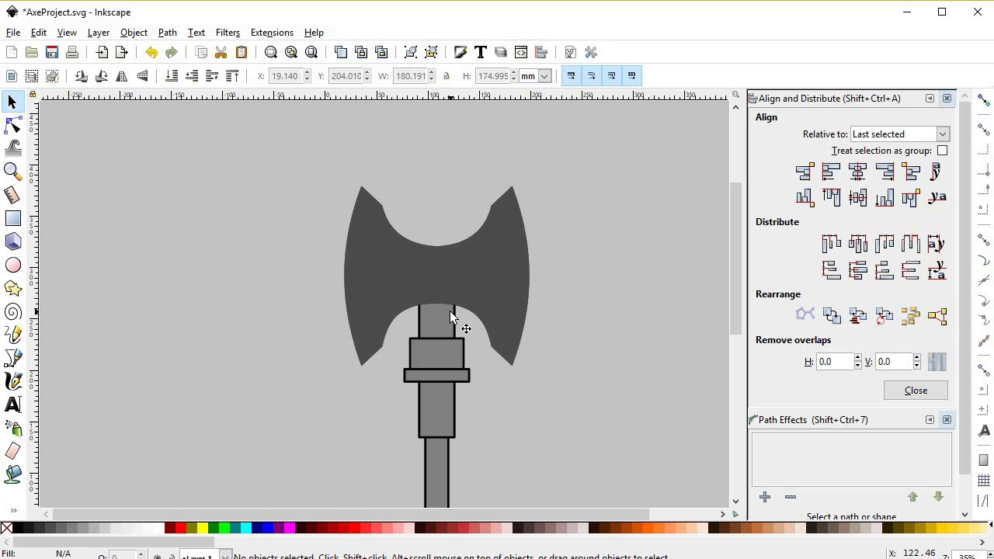
drag(522, 336, 480, 225)
click(480, 224)
key(ctrl+shift+v)
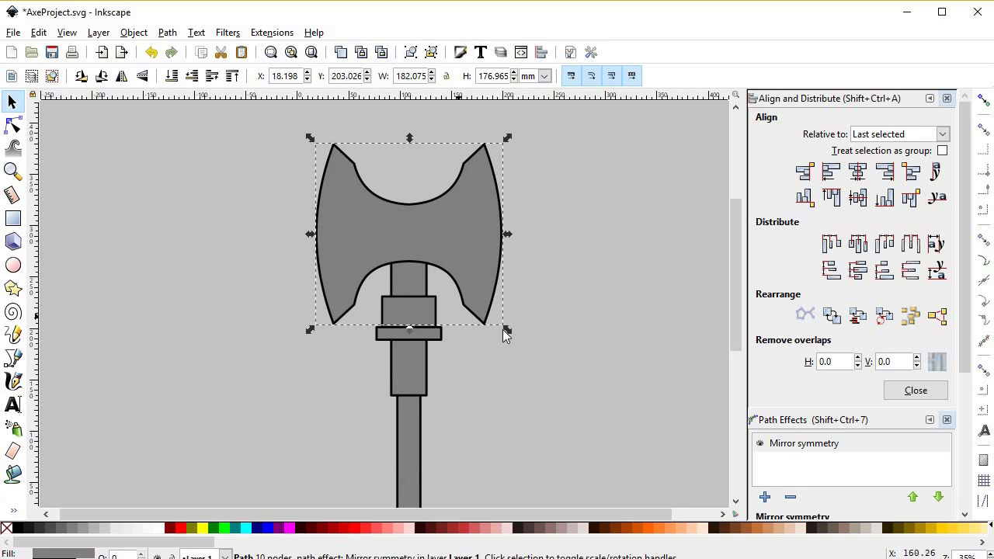
click(511, 339)
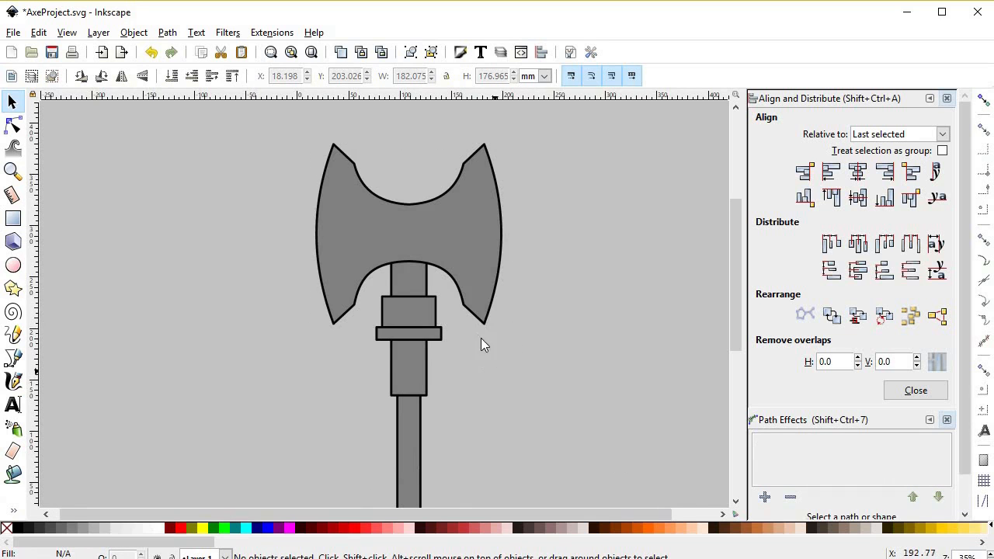
Step: Move the axe head straight down the handle to Y about 186.4 mm
drag(479, 339, 463, 308)
click(476, 215)
scroll(505, 341, down, 2)
scroll(434, 311, right, 3)
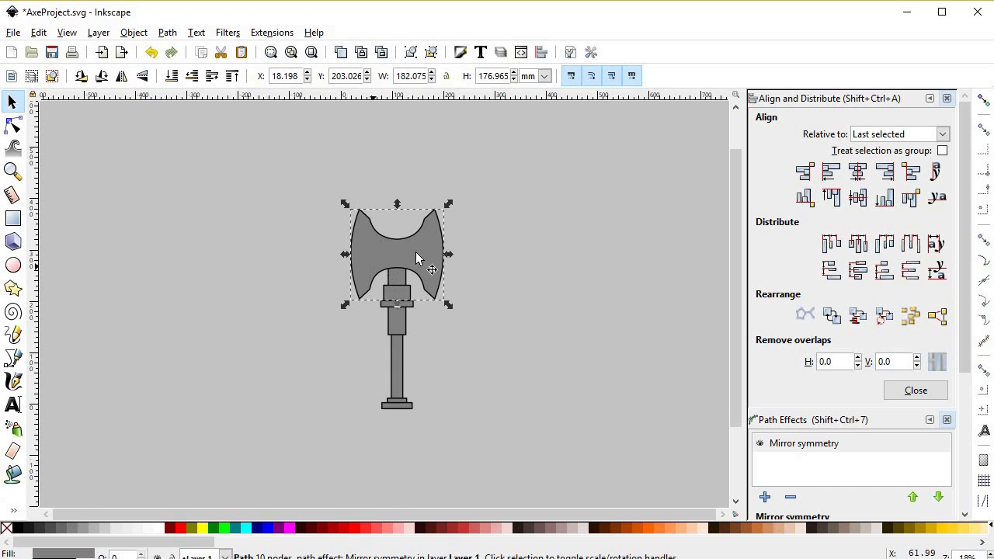
scroll(413, 252, up, 2)
drag(399, 249, 402, 269)
Step: Move the axe head's upper centre node slightly up and toward the mirror line, to about X 112.4, Y 304.8 mm
scroll(384, 244, up, 3)
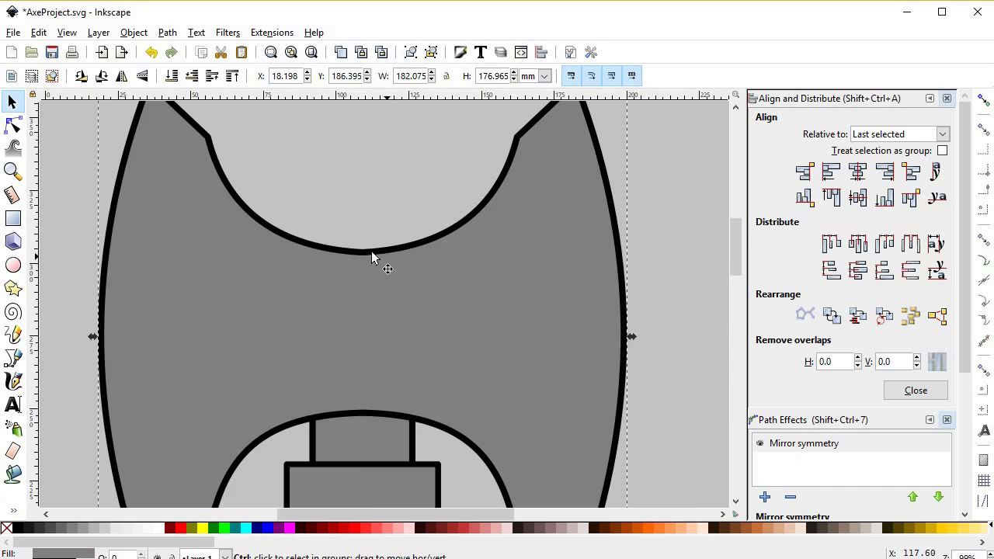
key(n)
click(374, 253)
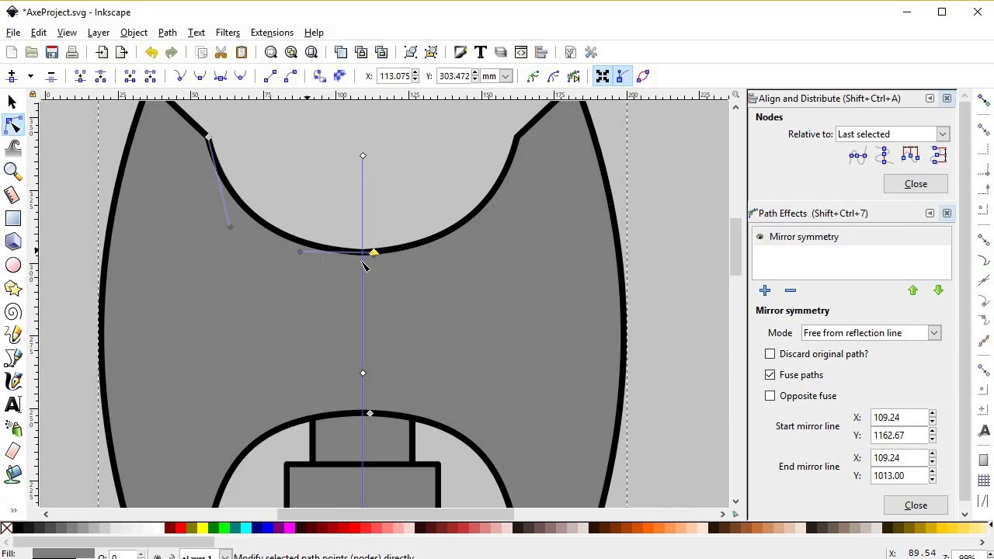
scroll(374, 253, up, 3)
click(382, 238)
scroll(375, 253, up, 3)
click(381, 224)
scroll(386, 252, up, 1)
scroll(386, 256, up, 1)
click(362, 255)
drag(361, 254, 360, 248)
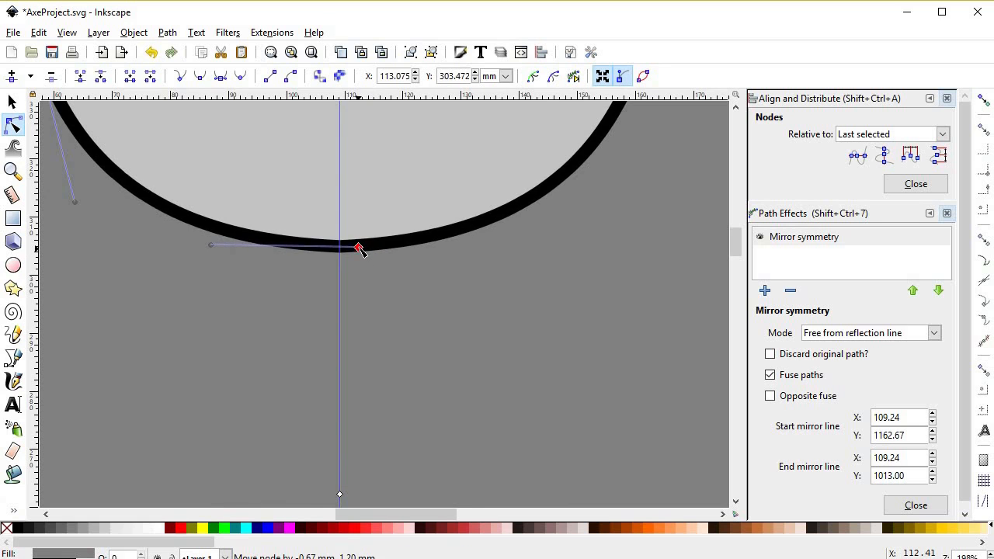
scroll(373, 255, down, 3)
scroll(396, 351, down, 2)
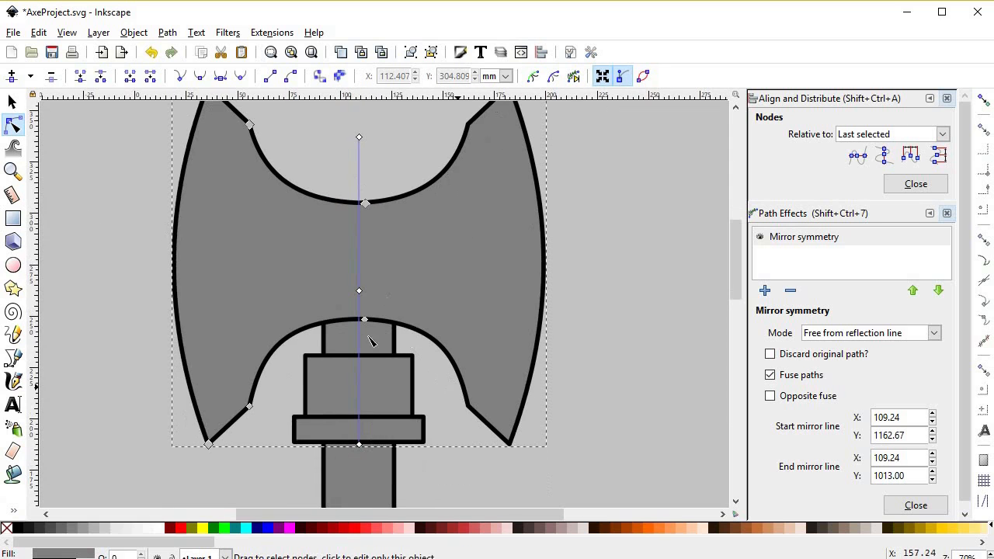
click(602, 379)
Step: Duplicate the wide handle rectangle below the collar, shorten the copy to about 16.8 mm and place it overlapping the base's lower edge
scroll(533, 392, down, 2)
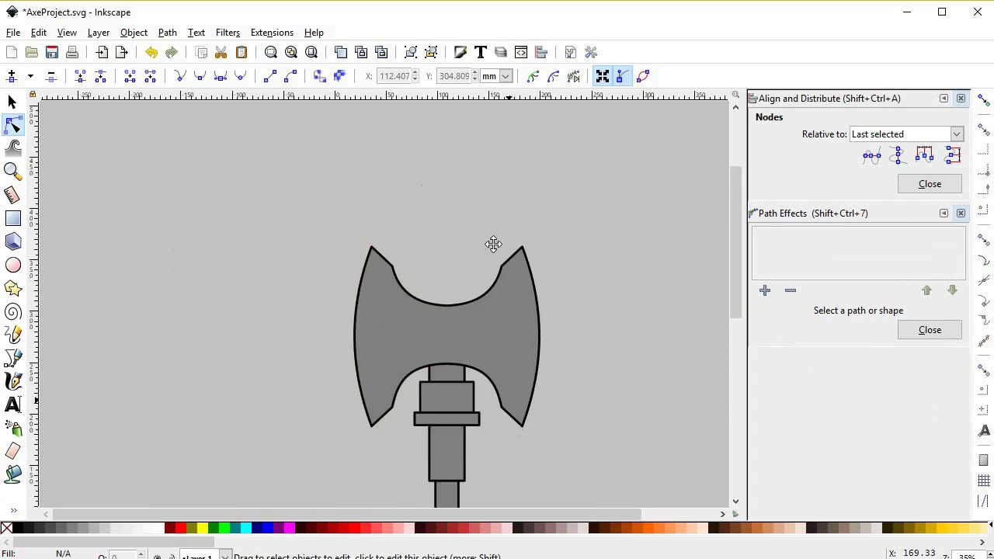
scroll(500, 294, down, 3)
scroll(470, 373, down, 2)
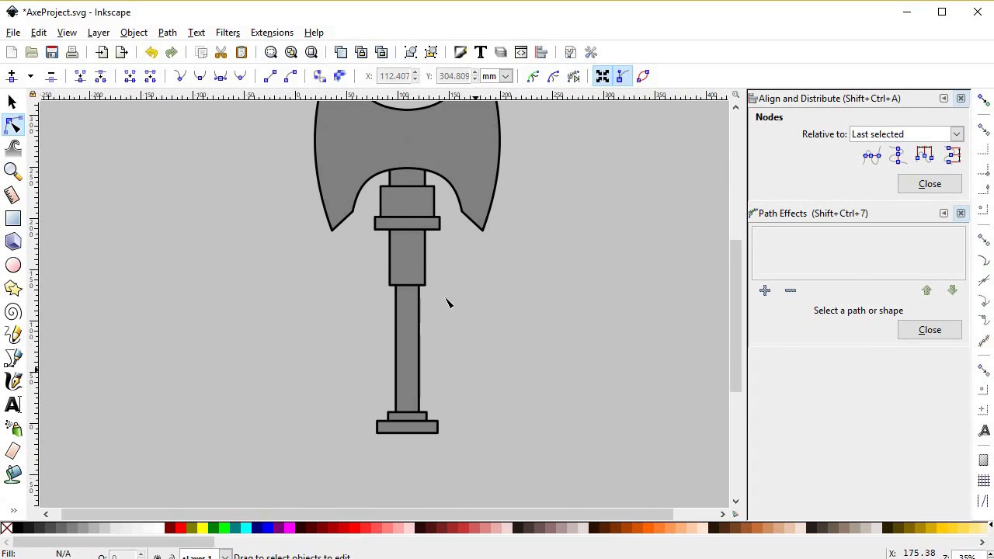
key(s)
click(411, 262)
scroll(419, 319, down, 1)
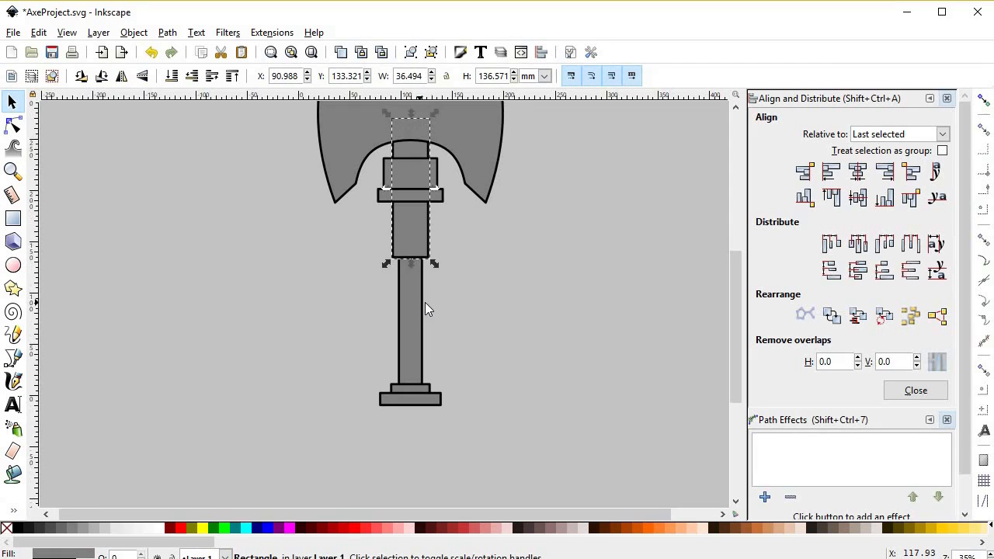
drag(420, 229, 387, 275)
scroll(422, 454, down, 2)
scroll(417, 351, up, 2)
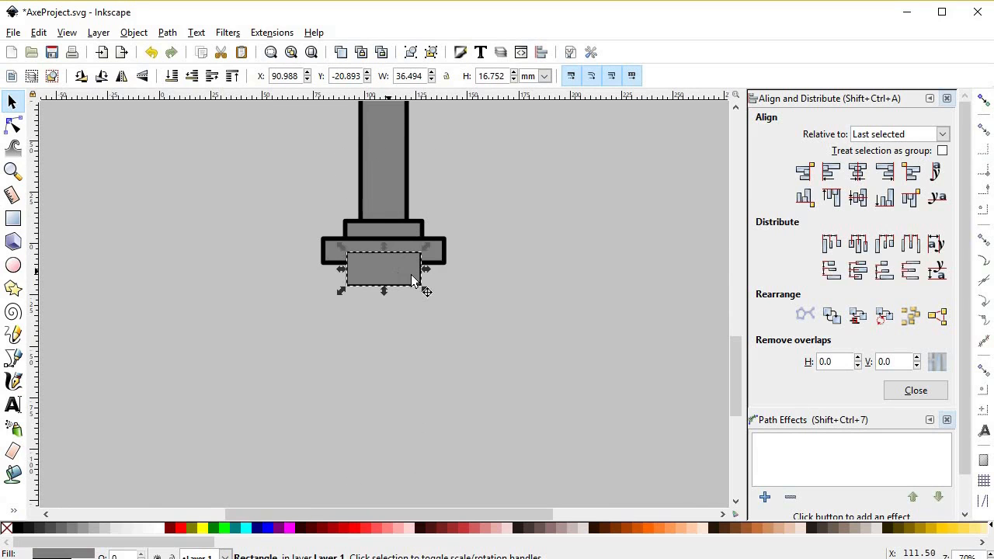
Step: Narrow the copied rectangle about its centre to about 7.3 mm wide and send it behind the base as a stem
scroll(410, 275, up, 2)
drag(434, 265, 373, 265)
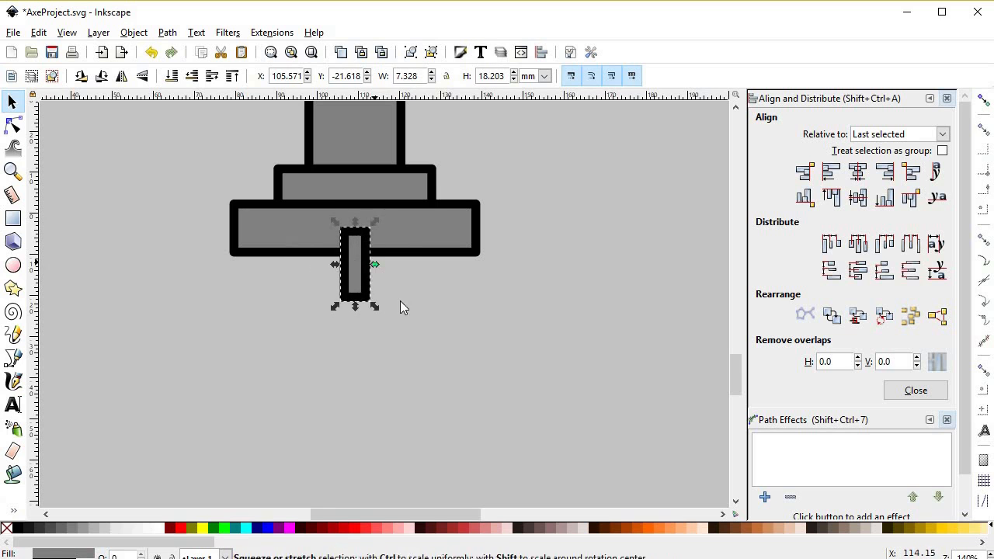
scroll(403, 304, down, 3)
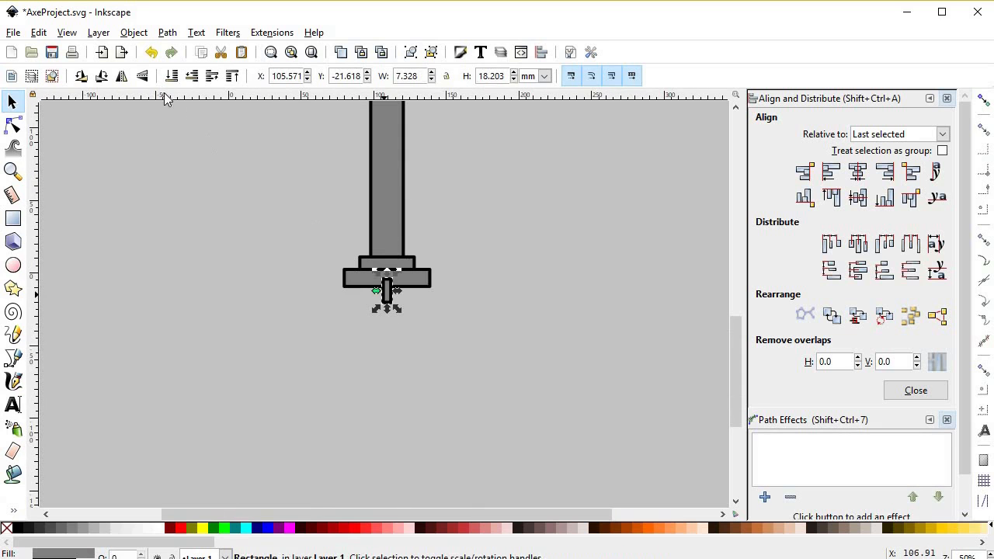
click(416, 347)
scroll(399, 327, down, 1)
scroll(398, 329, up, 1)
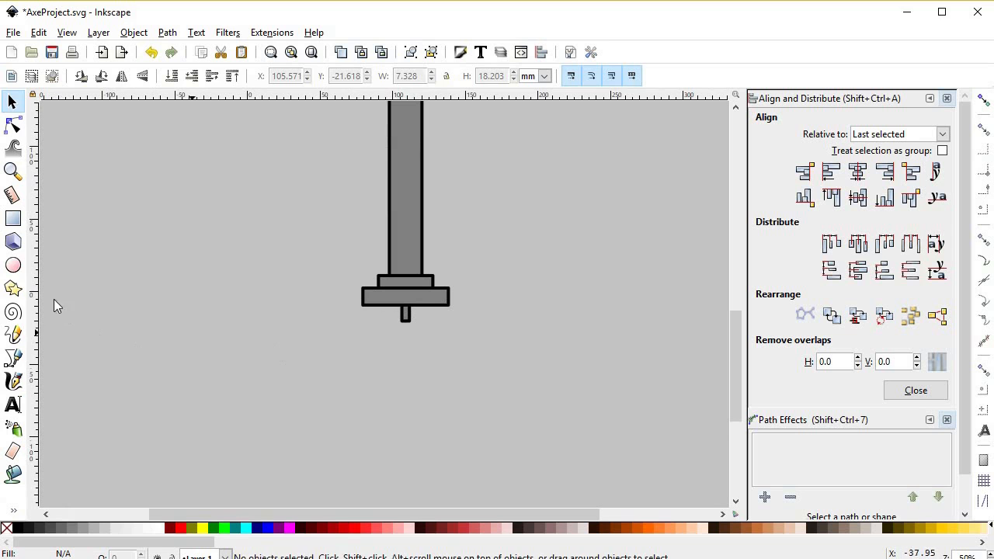
Step: Draw a circle about 43 mm in diameter and place it directly beneath the stem at the handle's end
click(13, 266)
drag(405, 372, 444, 412)
scroll(432, 404, up, 2)
key(s)
drag(373, 338, 385, 281)
scroll(559, 333, down, 3)
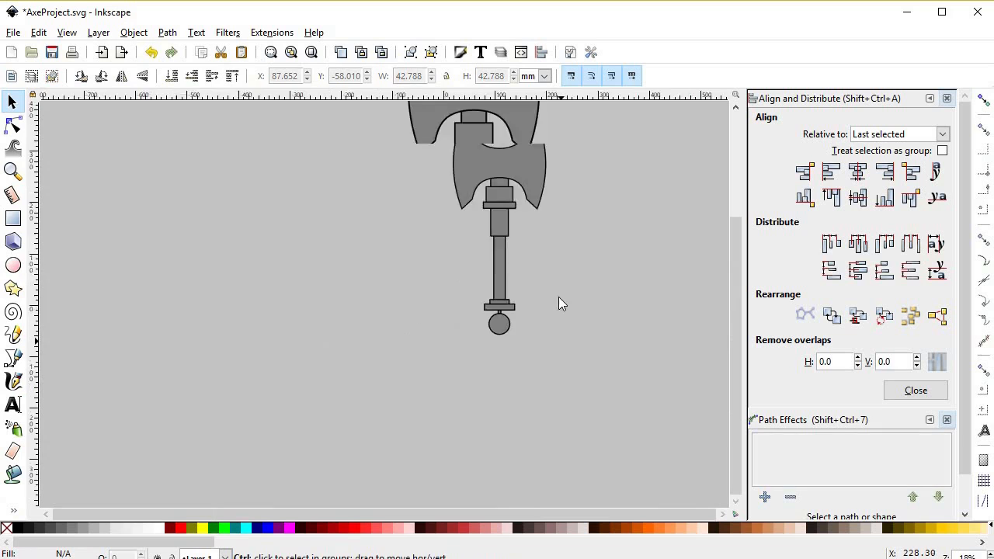
Step: Shrink the pommel circle to about 28 mm in diameter and move it up against the stem
scroll(493, 357, up, 1)
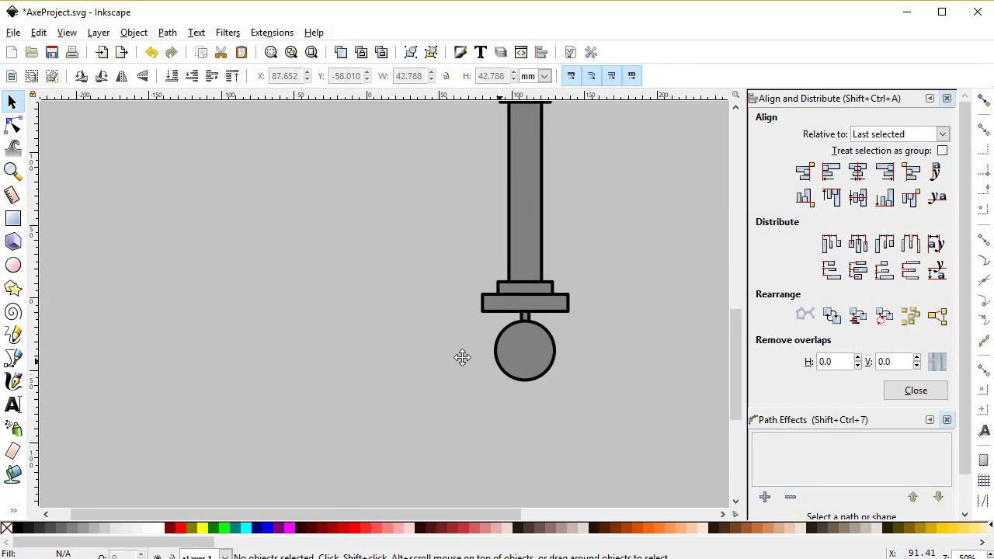
scroll(476, 363, up, 1)
scroll(475, 344, up, 2)
click(532, 368)
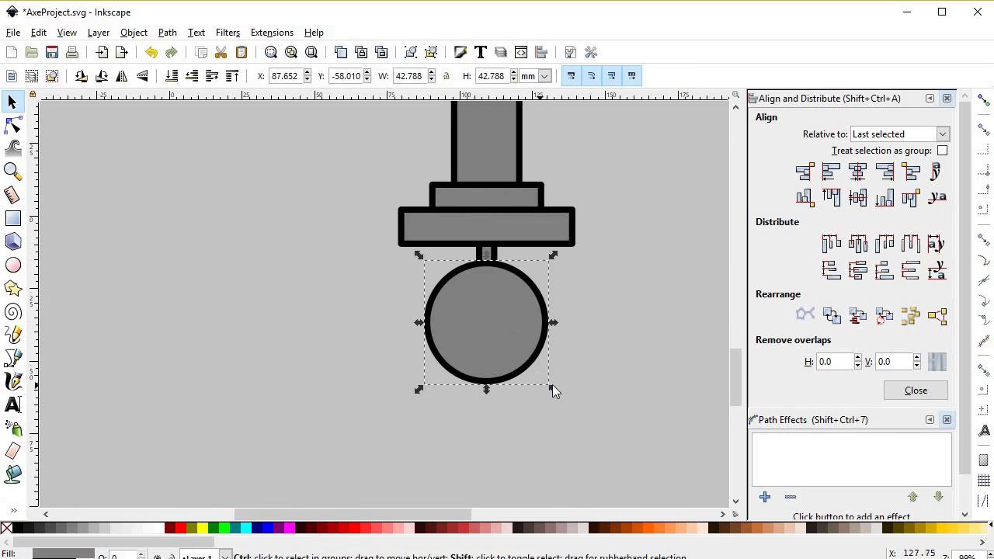
drag(547, 387, 530, 367)
drag(486, 326, 482, 290)
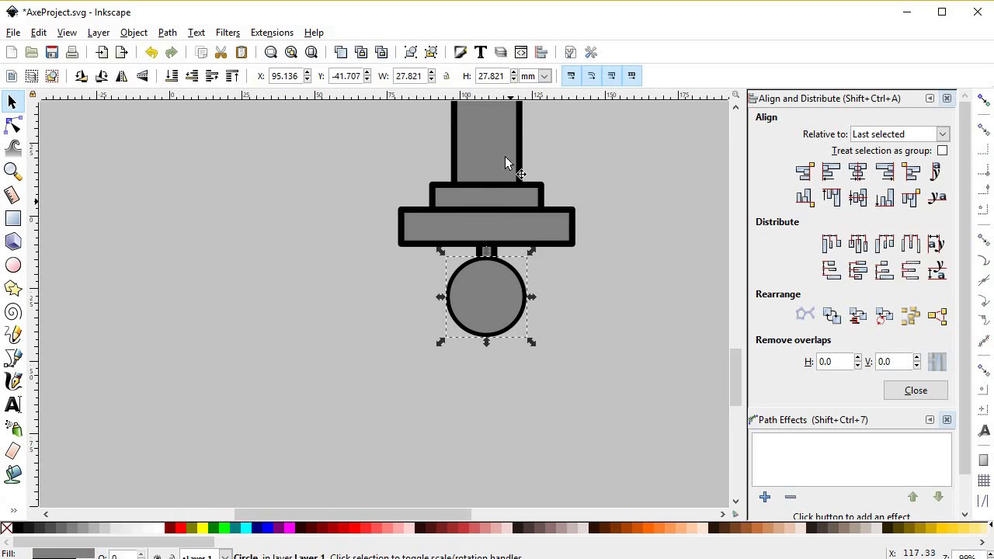
Step: Centre the pommel circle horizontally on the handle and match its outline thickness to the handle's
shift+click(505, 160)
click(856, 178)
click(493, 307)
click(552, 338)
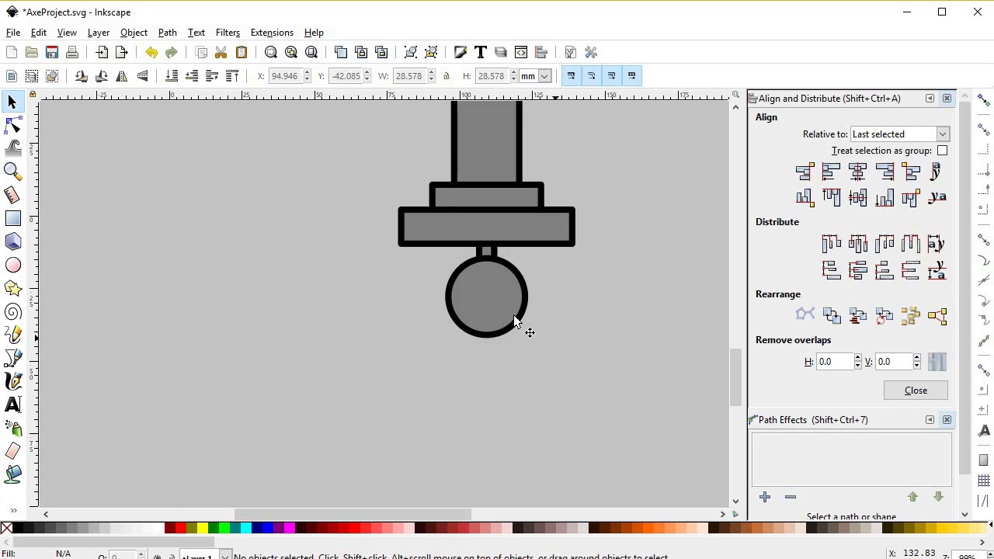
Step: Duplicate the pommel circle and scale the copy about its centre to about 19 mm to form an inner ring
scroll(499, 312, up, 2)
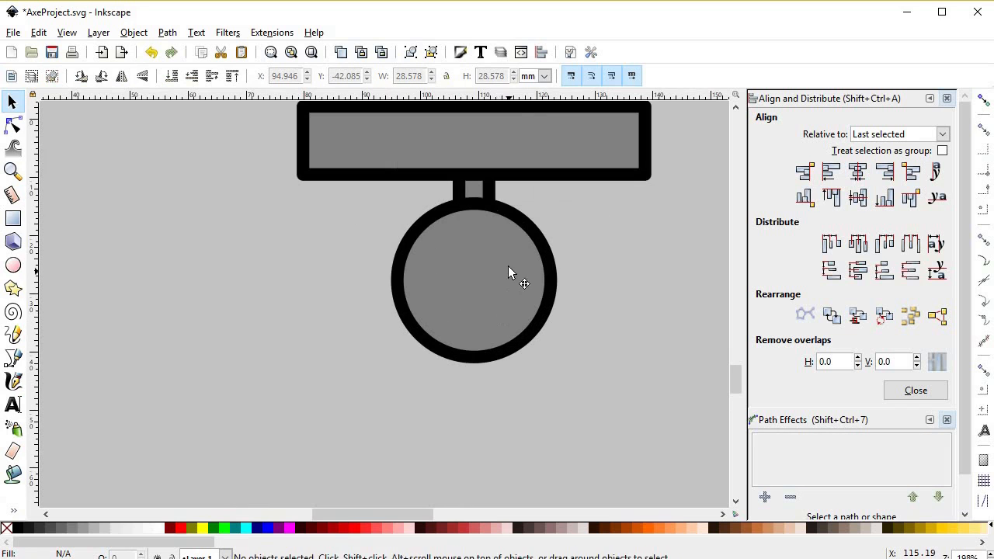
click(506, 301)
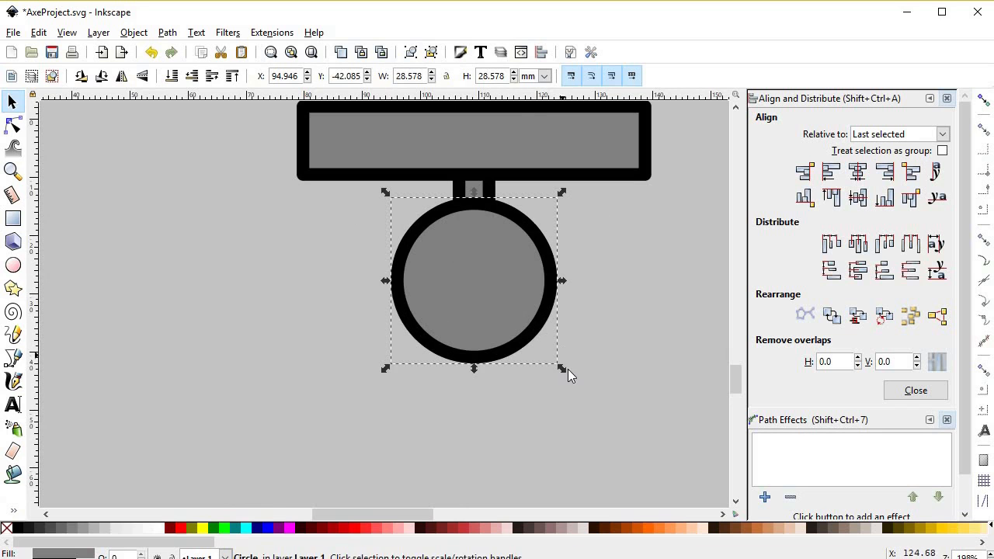
drag(562, 368, 546, 343)
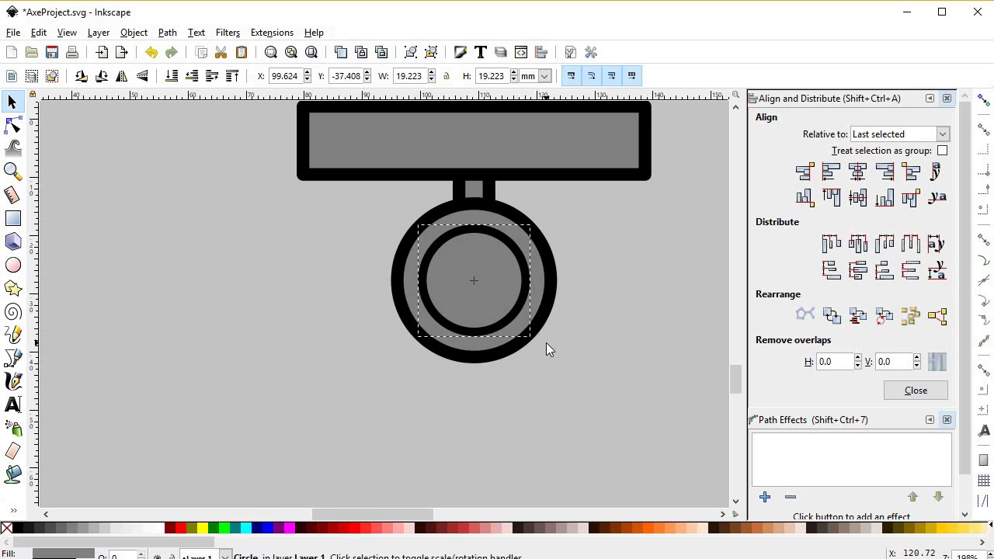
click(576, 364)
Step: Narrow the long handle shaft symmetrically about its centre to a width of about 20 mm
scroll(576, 364, down, 7)
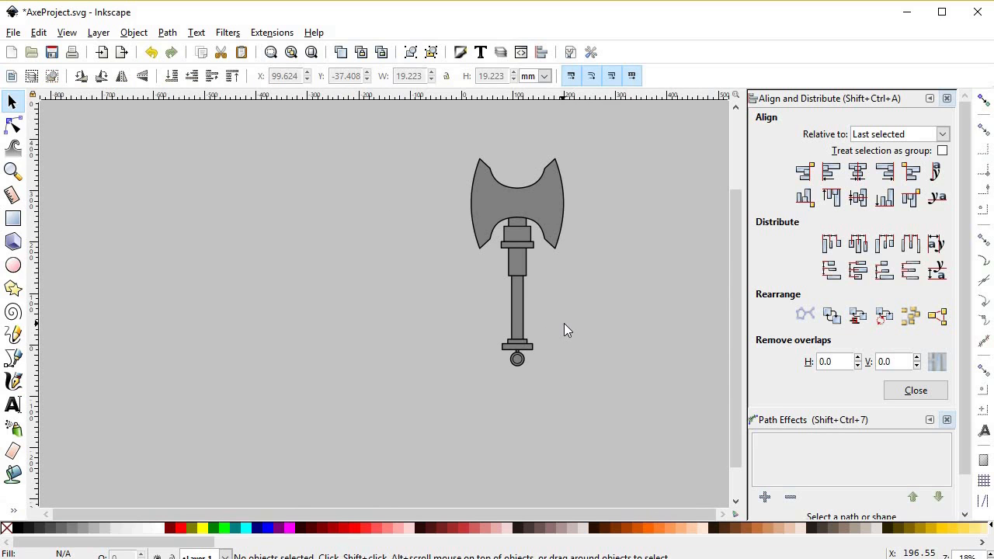
scroll(539, 375, up, 4)
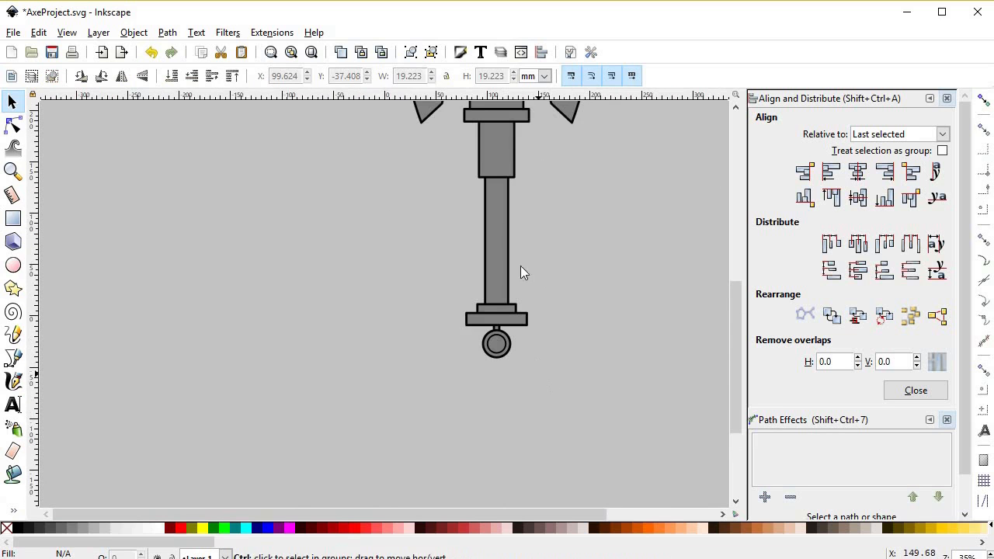
ctrl+click(514, 237)
scroll(516, 246, up, 1)
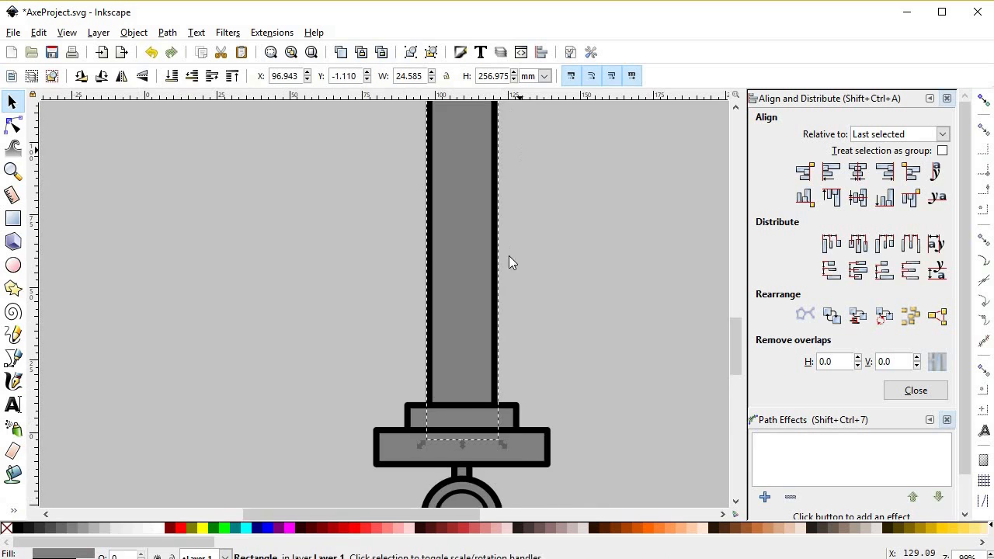
scroll(505, 233, up, 5)
scroll(497, 247, up, 1)
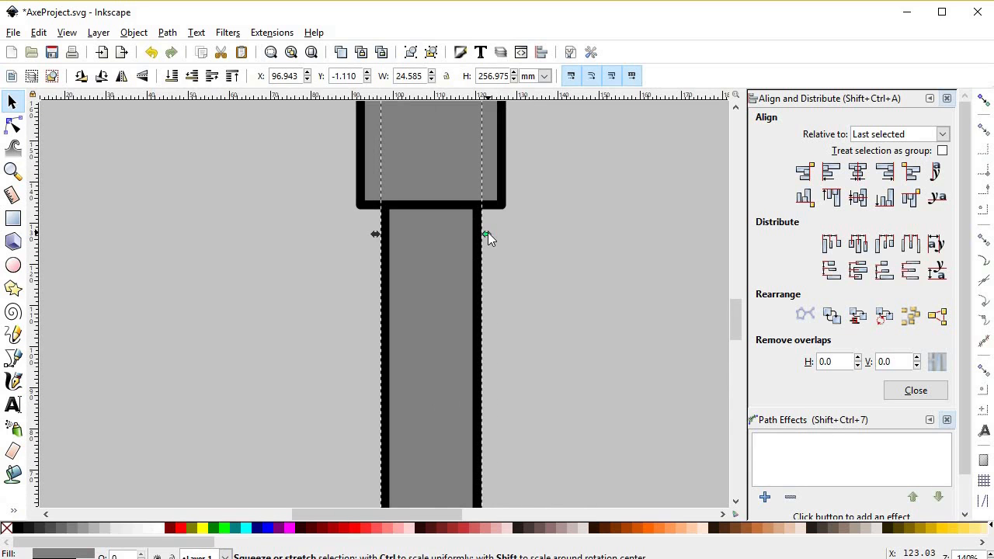
drag(486, 234, 477, 233)
click(525, 284)
scroll(540, 342, down, 4)
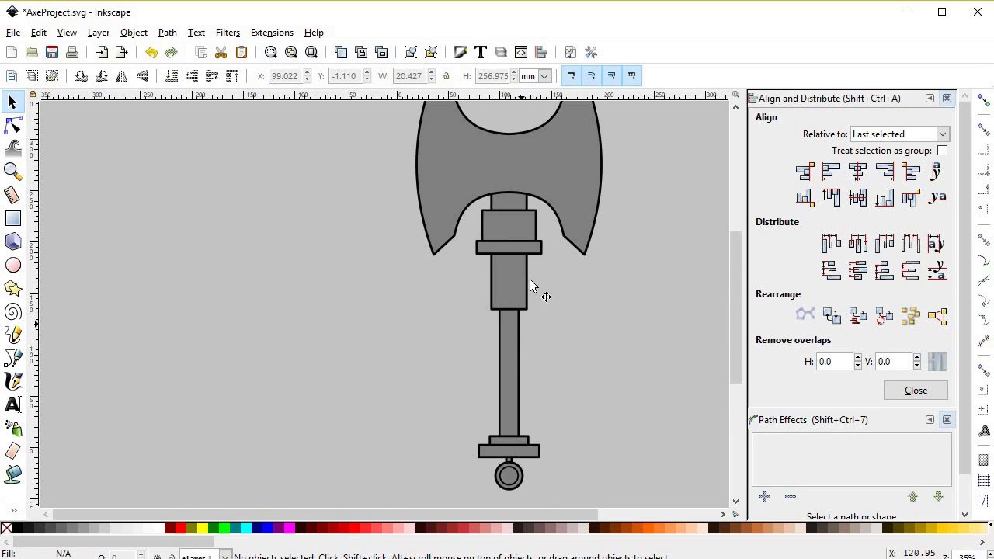
Step: Narrow the two stacked rectangles at the shaft's lower end together about their centre to about 52 mm overall width
scroll(527, 367, up, 2)
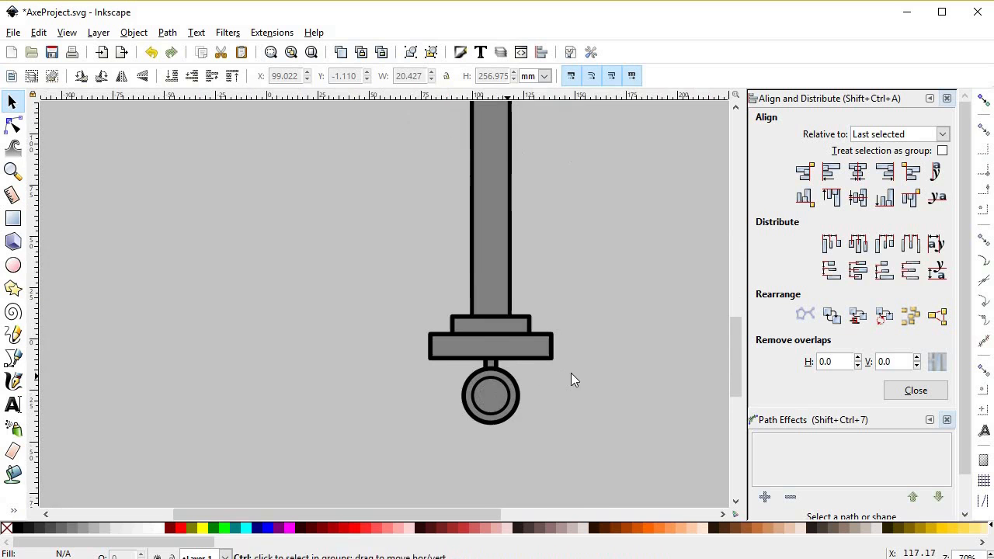
drag(568, 361, 400, 285)
scroll(465, 330, up, 2)
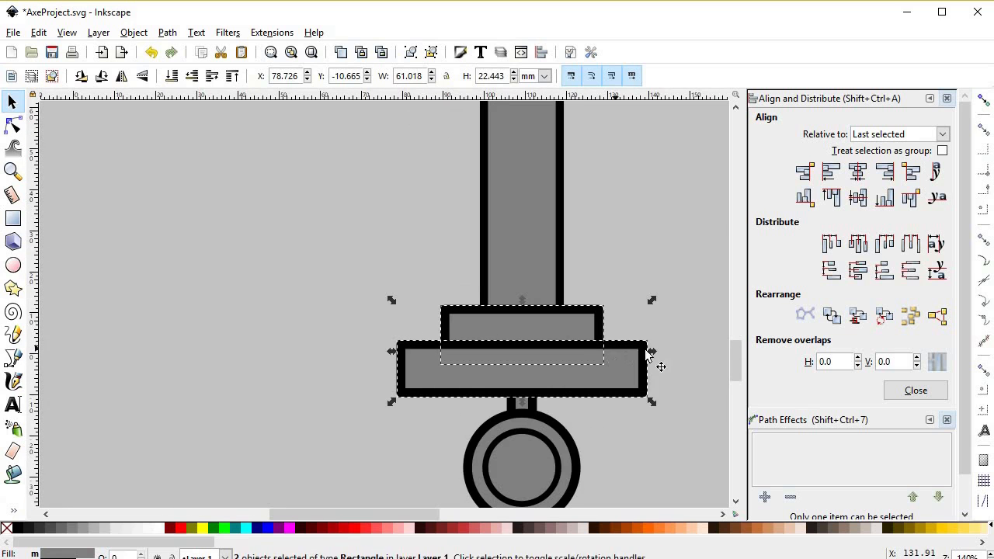
drag(642, 352, 629, 371)
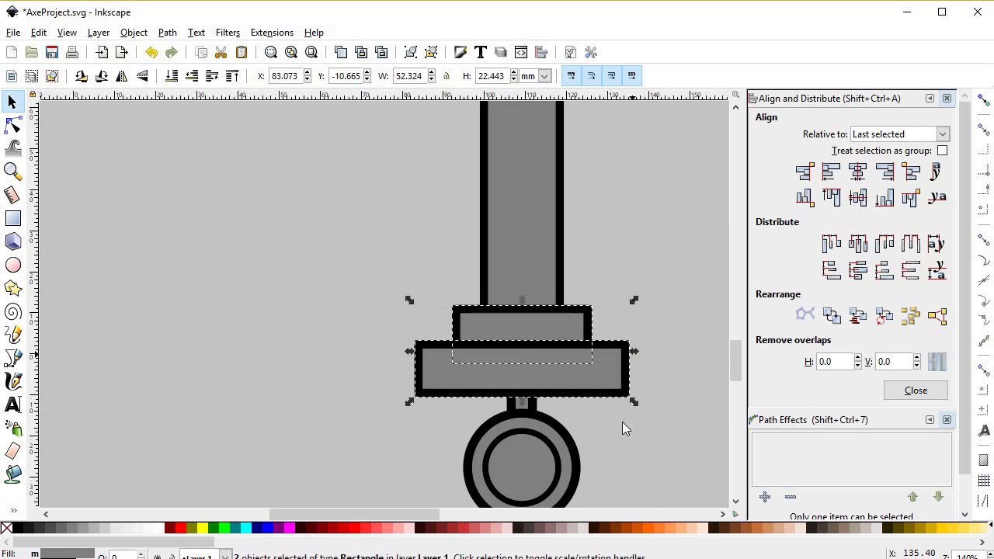
click(636, 464)
Step: Enlarge both pommel circles together to about 31 mm overall diameter and keep them against the stem
drag(595, 487, 563, 414)
drag(586, 464, 400, 373)
scroll(400, 373, down, 1)
drag(462, 368, 468, 372)
drag(412, 308, 416, 331)
click(537, 391)
scroll(537, 391, down, 3)
scroll(537, 392, down, 1)
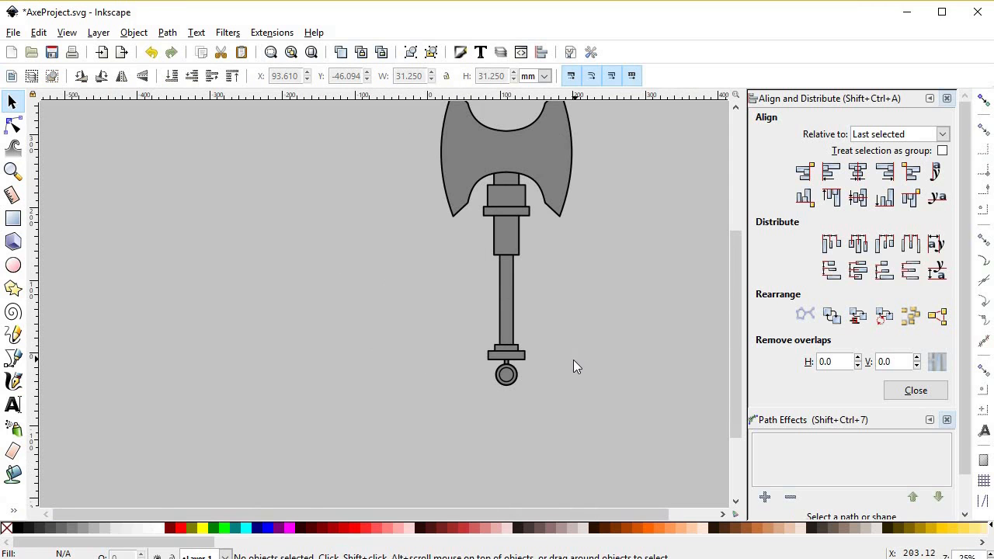
Step: Shrink the inner pommel circle about its centre to about 17 mm and cut it out of the outer circle
scroll(502, 378, up, 6)
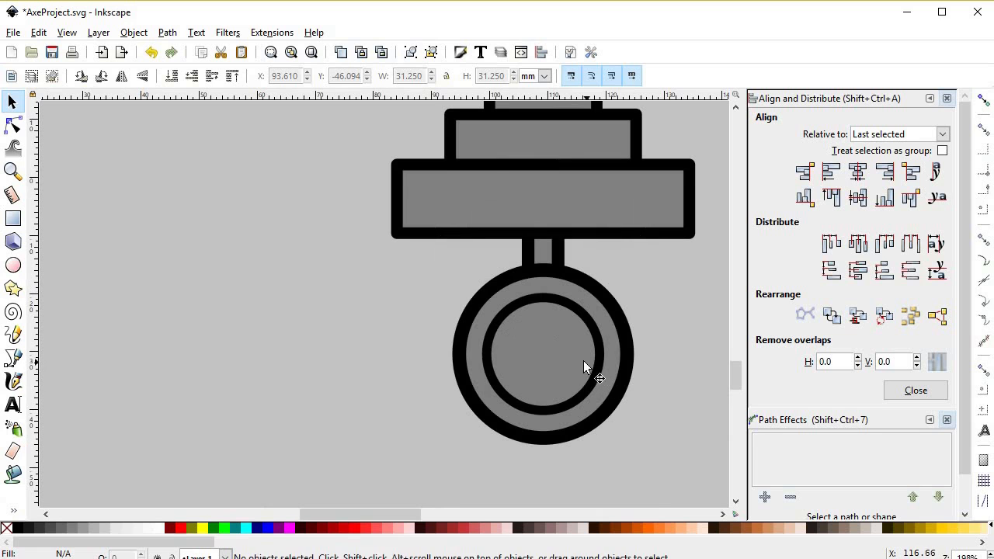
ctrl+click(587, 366)
drag(608, 289, 600, 299)
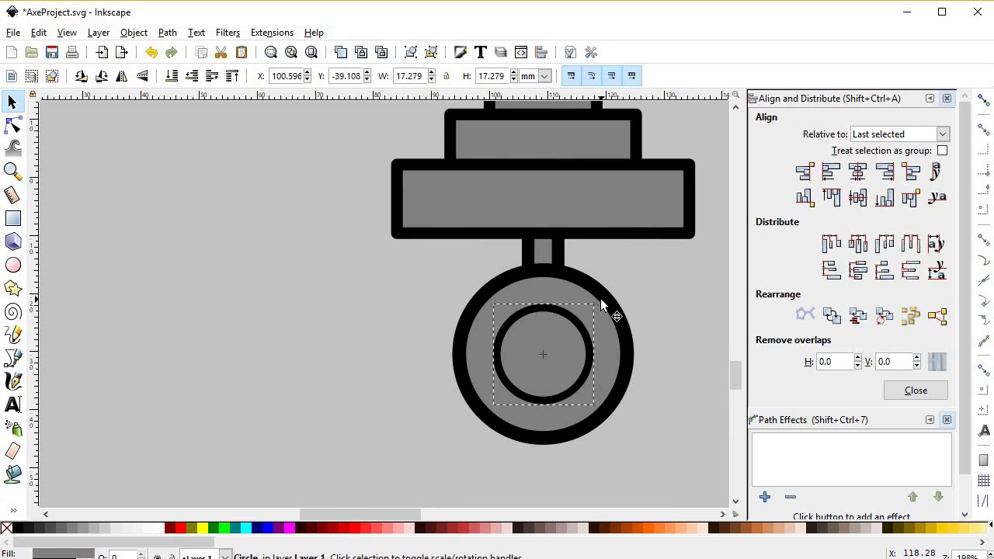
ctrl+click(623, 347)
key(ctrl+minus)
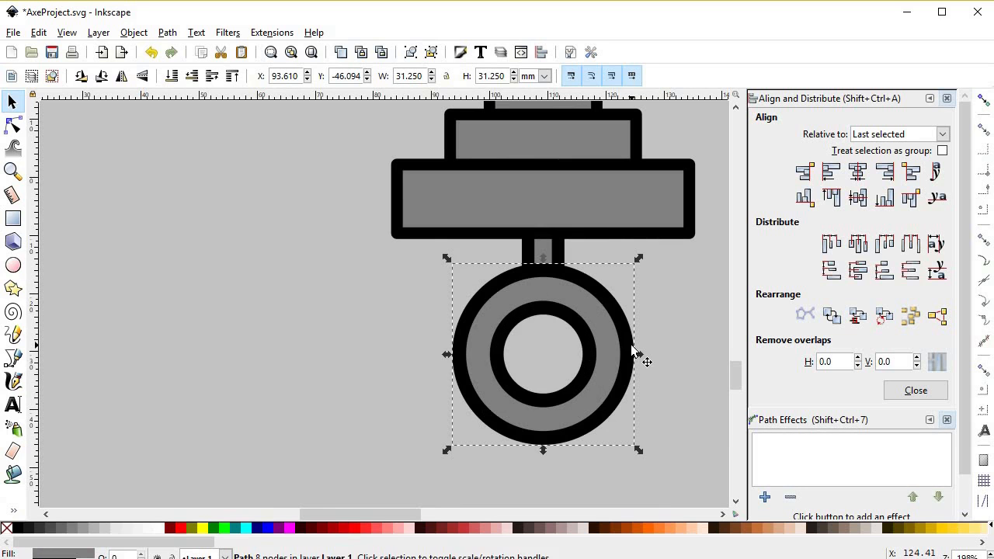
click(661, 359)
Step: Convert the axe head with its Mirror symmetry effect into a plain path
scroll(610, 337, down, 5)
drag(610, 337, 446, 412)
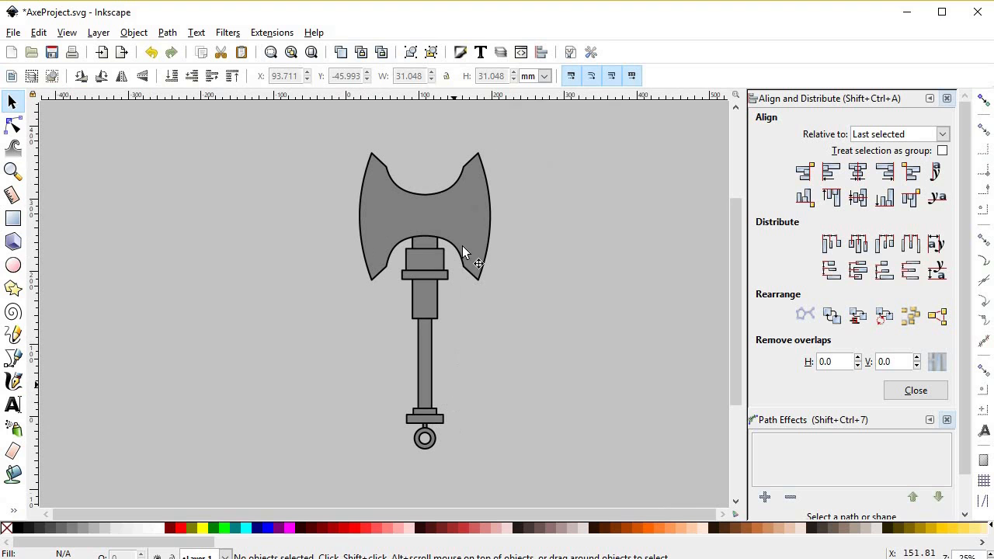
click(465, 207)
scroll(505, 233, up, 2)
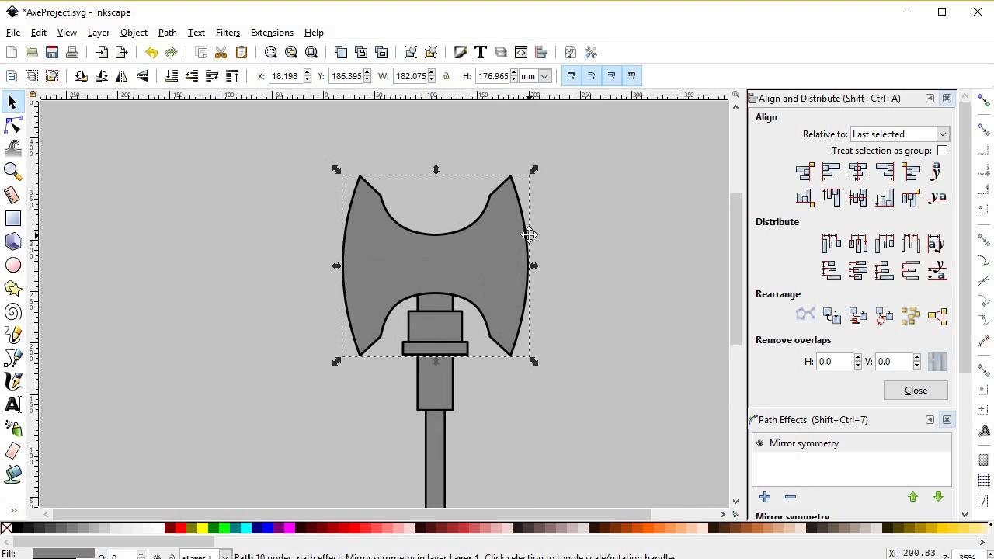
click(153, 33)
click(152, 32)
click(167, 32)
click(178, 61)
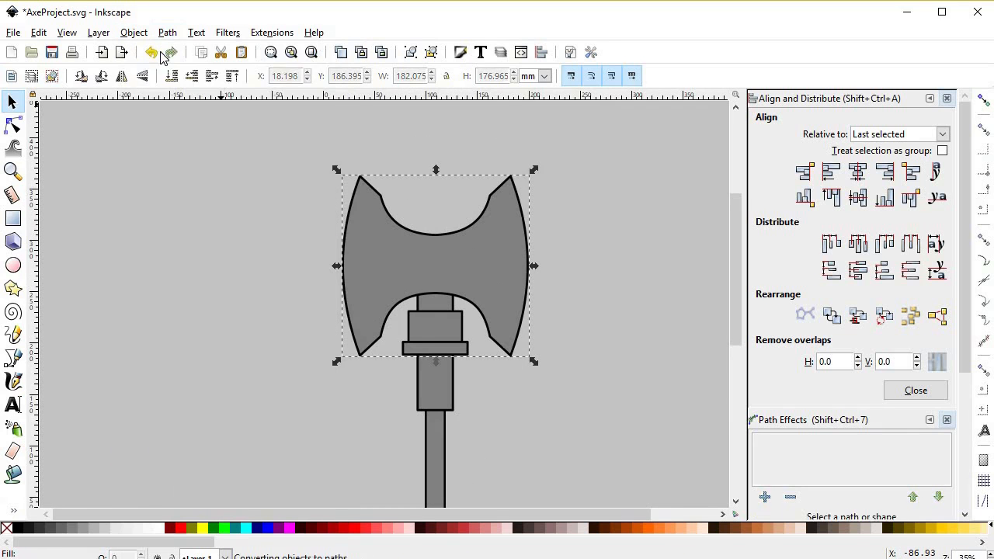
key(n)
key(s)
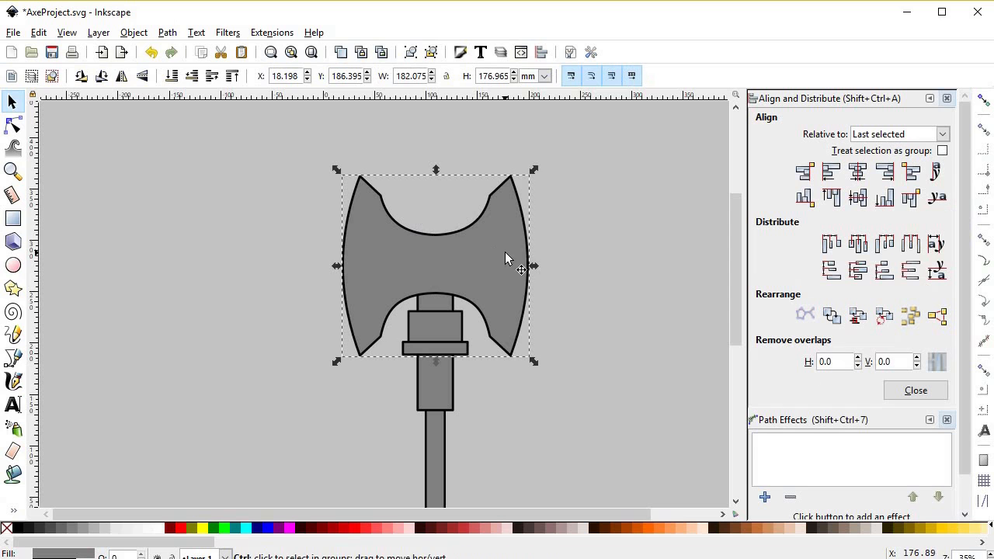
Step: Offset a copy of the axe head inward to form an evenly spaced inner outline on the blades
key(n)
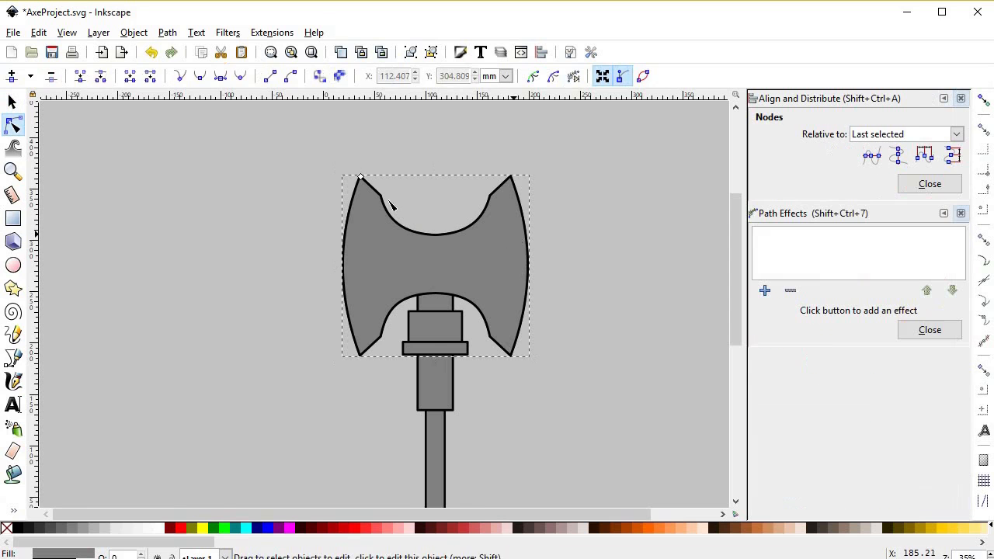
scroll(366, 181, up, 3)
drag(327, 156, 336, 211)
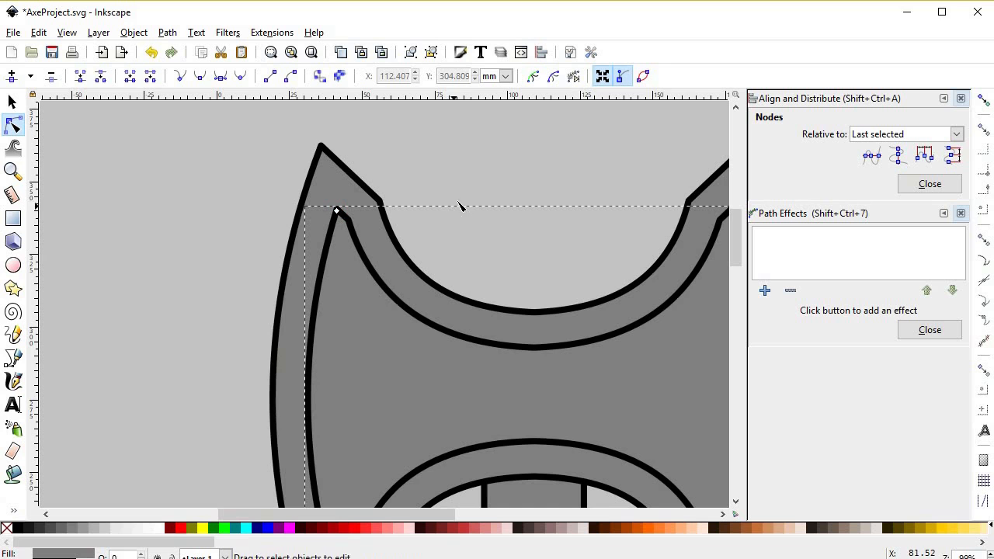
click(457, 239)
scroll(459, 260, down, 3)
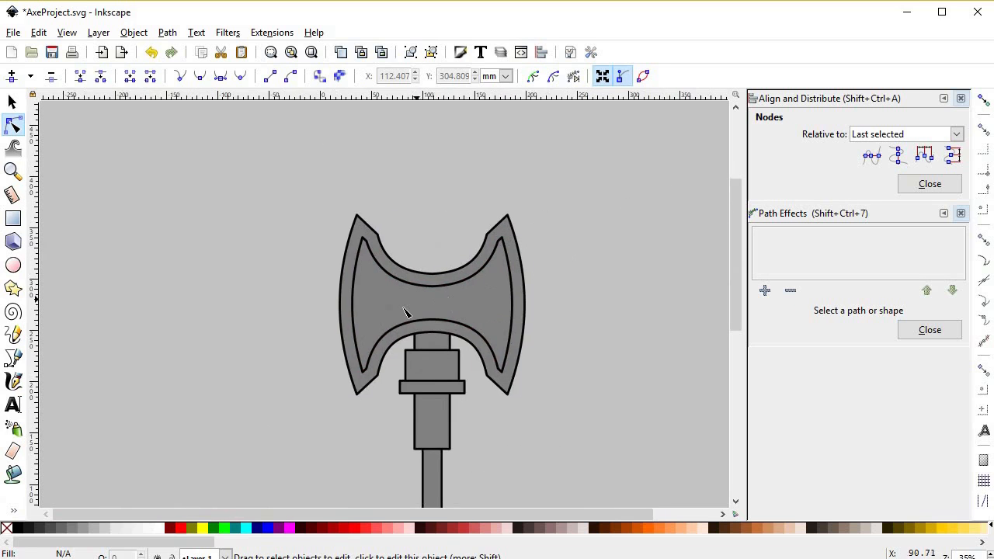
Step: Draw a rectangle about 63.5 mm wide and 94 mm high over the middle of the axe head
scroll(408, 311, up, 2)
key(b)
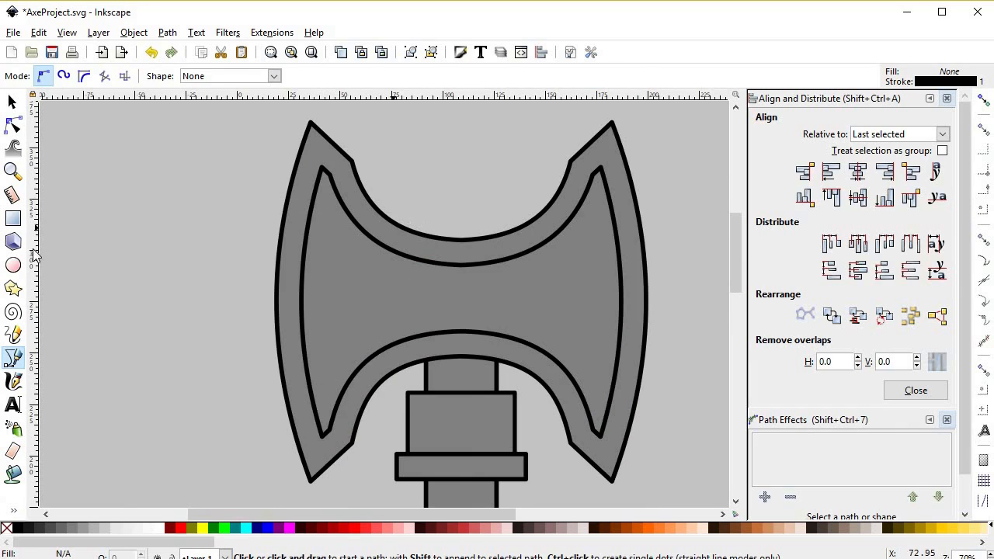
click(13, 218)
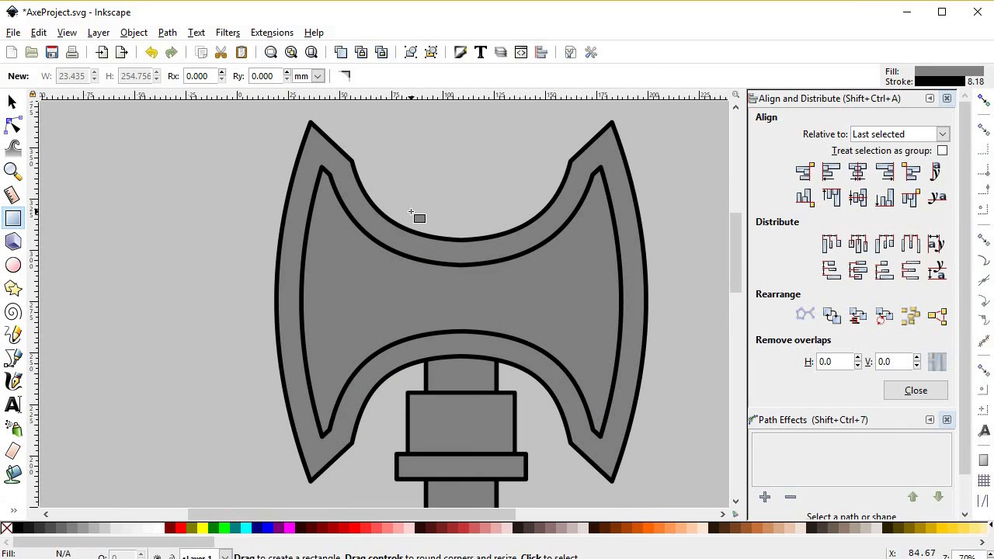
drag(474, 339, 528, 395)
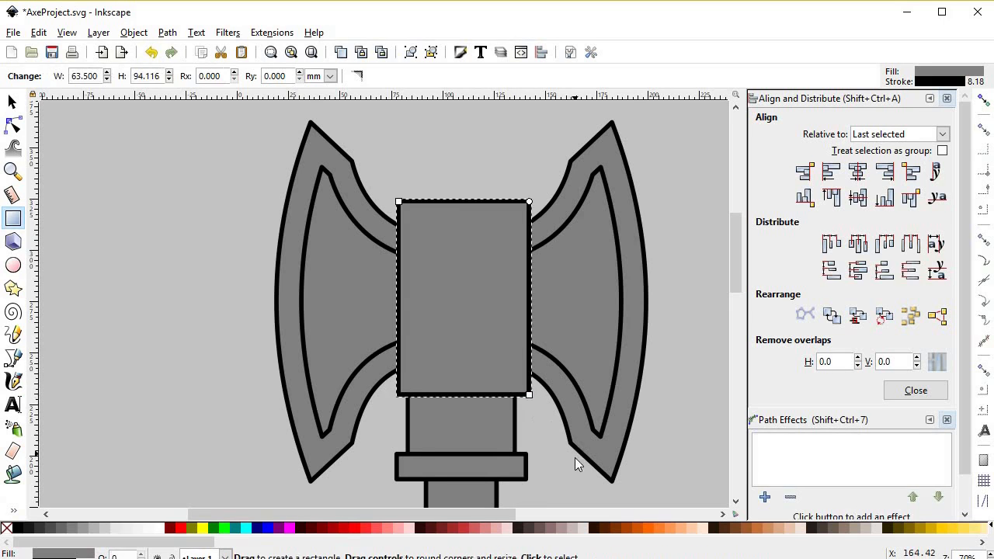
Step: Centre the new rectangle horizontally on the upper handle rectangle
key(s)
scroll(509, 426, down, 3)
shift+click(449, 444)
click(857, 172)
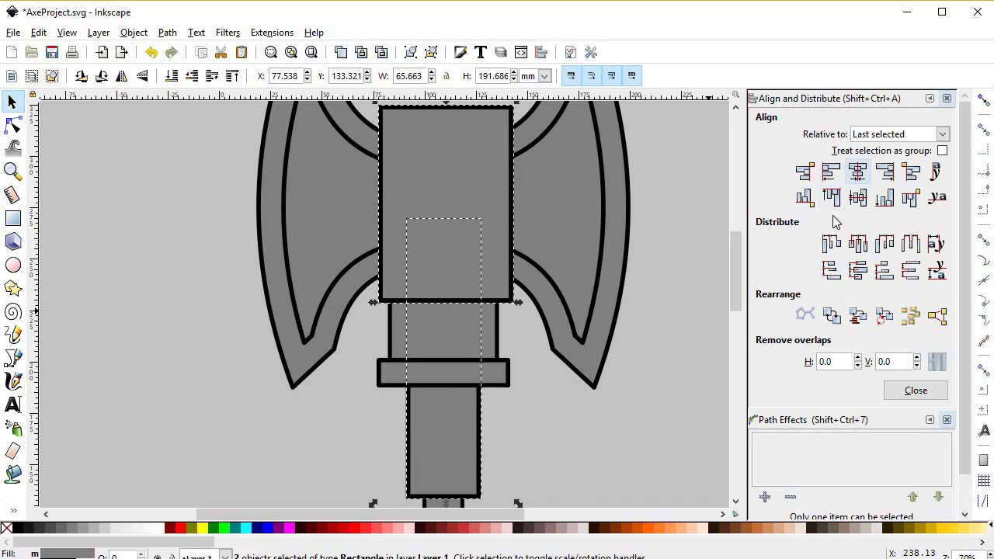
click(562, 409)
Step: Raise a duplicate of the axe head to the top and intersect it with the rectangle to form a curved centre block
scroll(561, 411, down, 2)
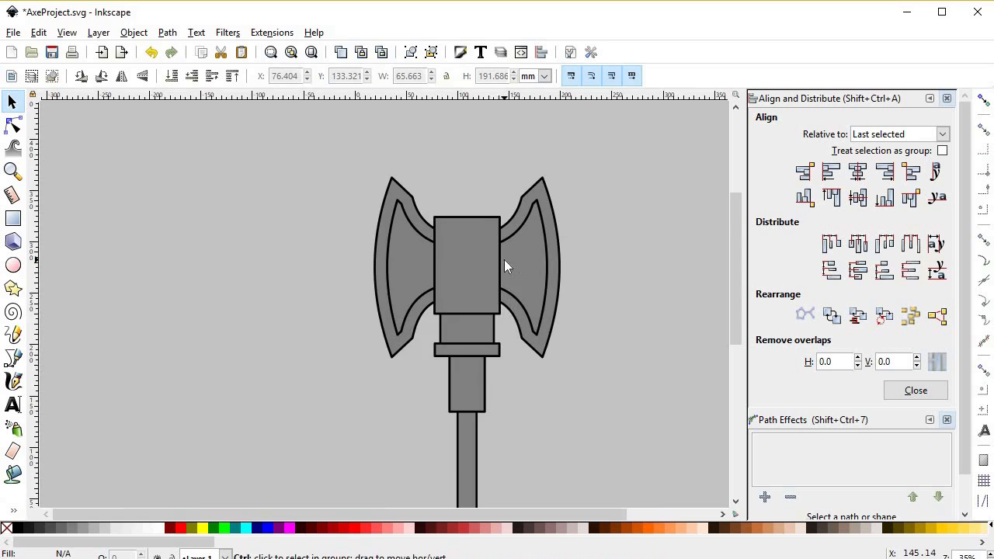
scroll(504, 260, up, 2)
click(606, 271)
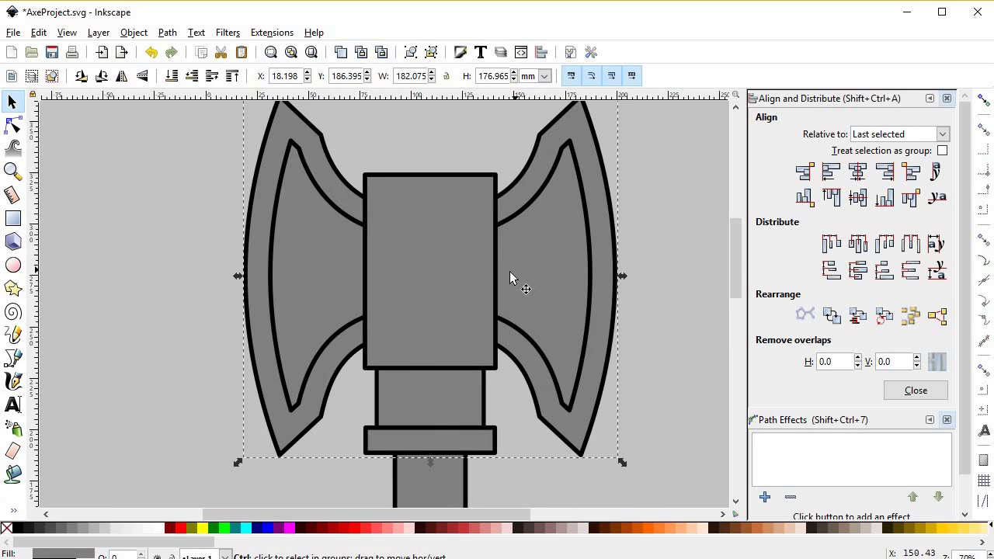
key(Home)
shift+click(430, 191)
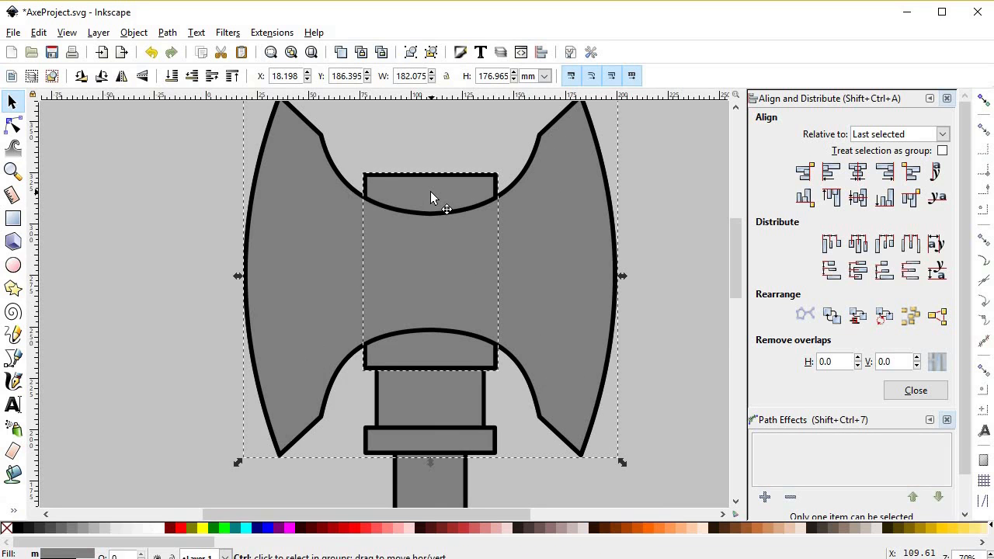
key(ctrl+minus)
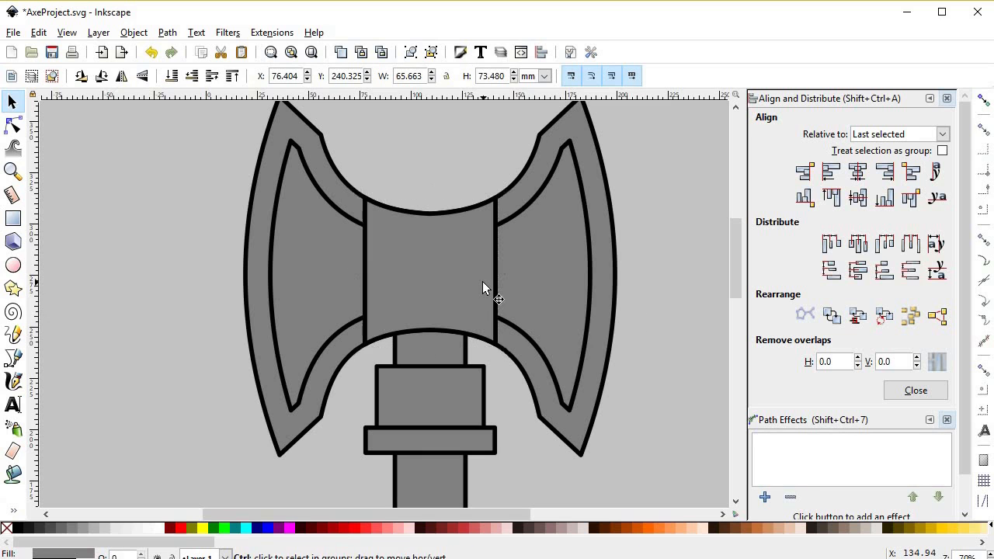
Step: Offset a copy of the centre block inward to form an inner panel about 50 mm wide and high
key(n)
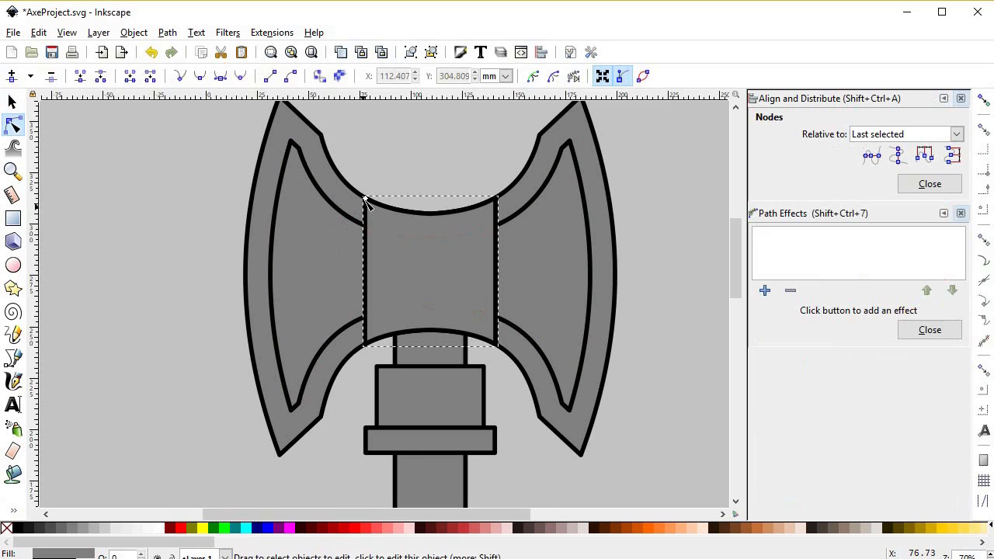
drag(366, 200, 384, 226)
click(440, 160)
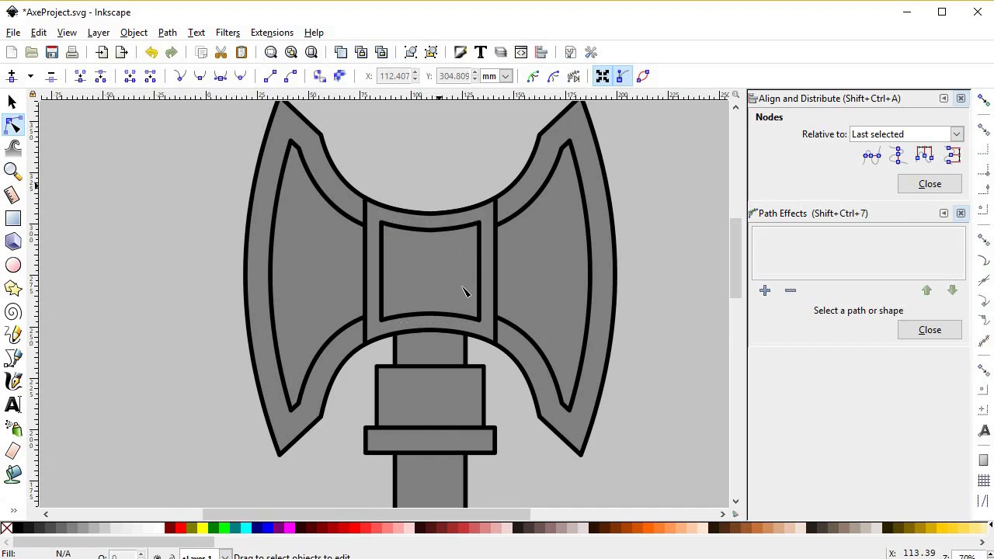
scroll(466, 361, down, 2)
scroll(440, 294, down, 2)
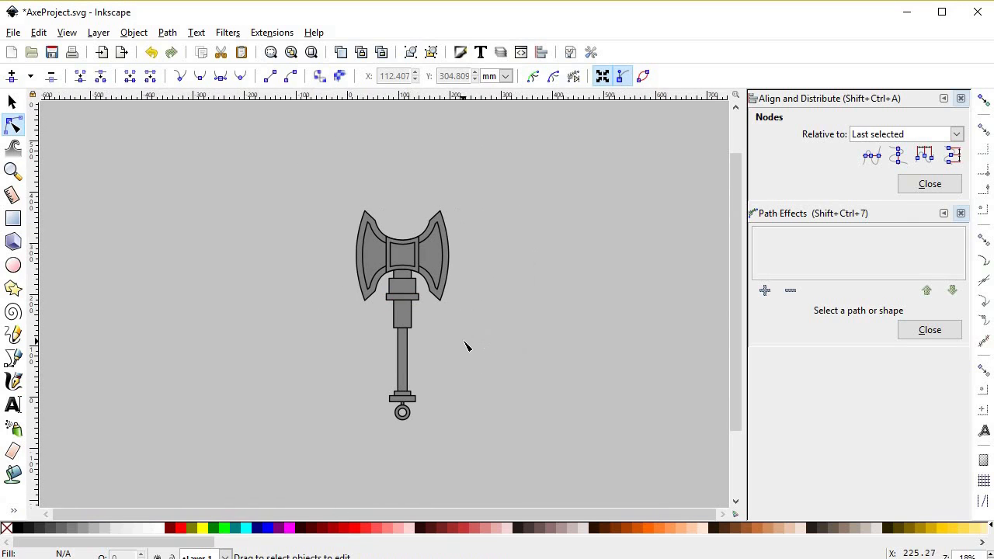
key(s)
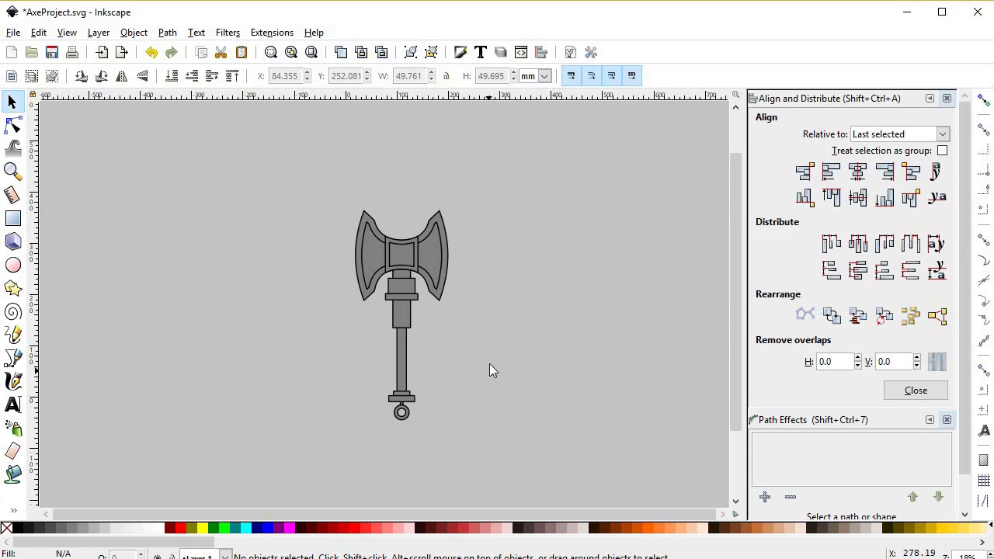
scroll(509, 367, down, 1)
scroll(518, 353, down, 1)
scroll(520, 361, up, 3)
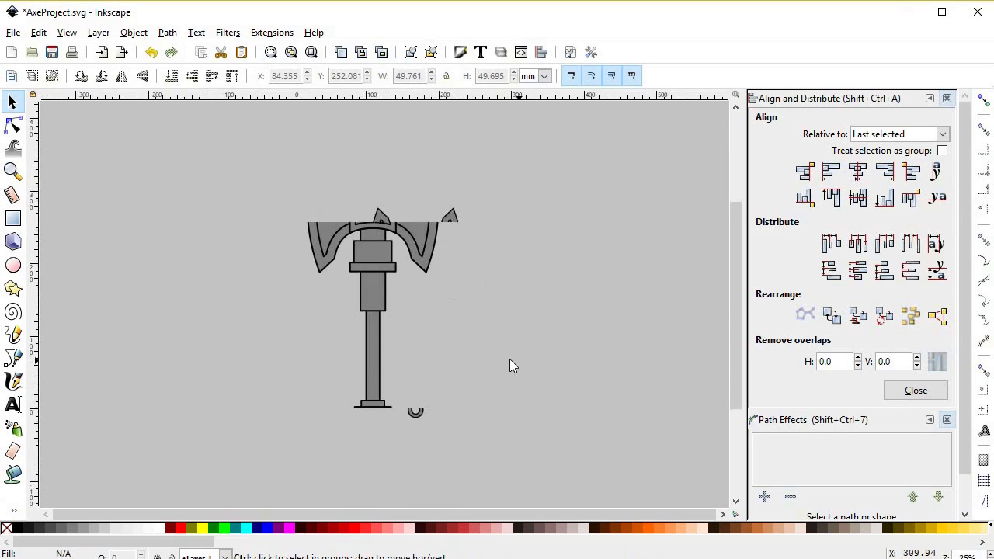